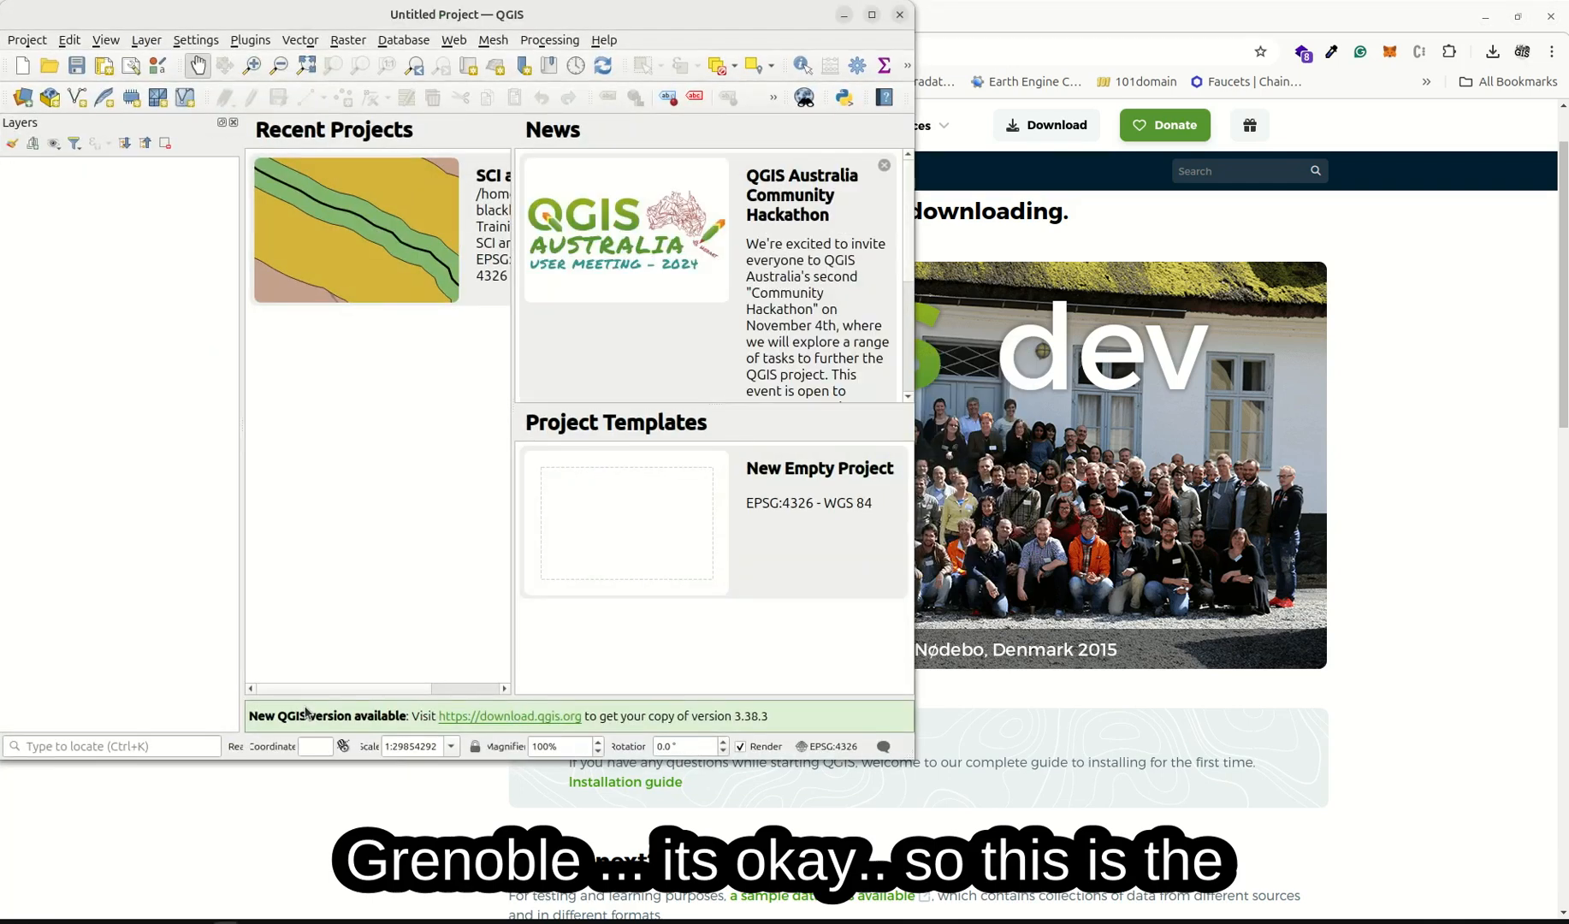
Step: Maximize the window and check online whether a newer QGIS version is available
click(872, 16)
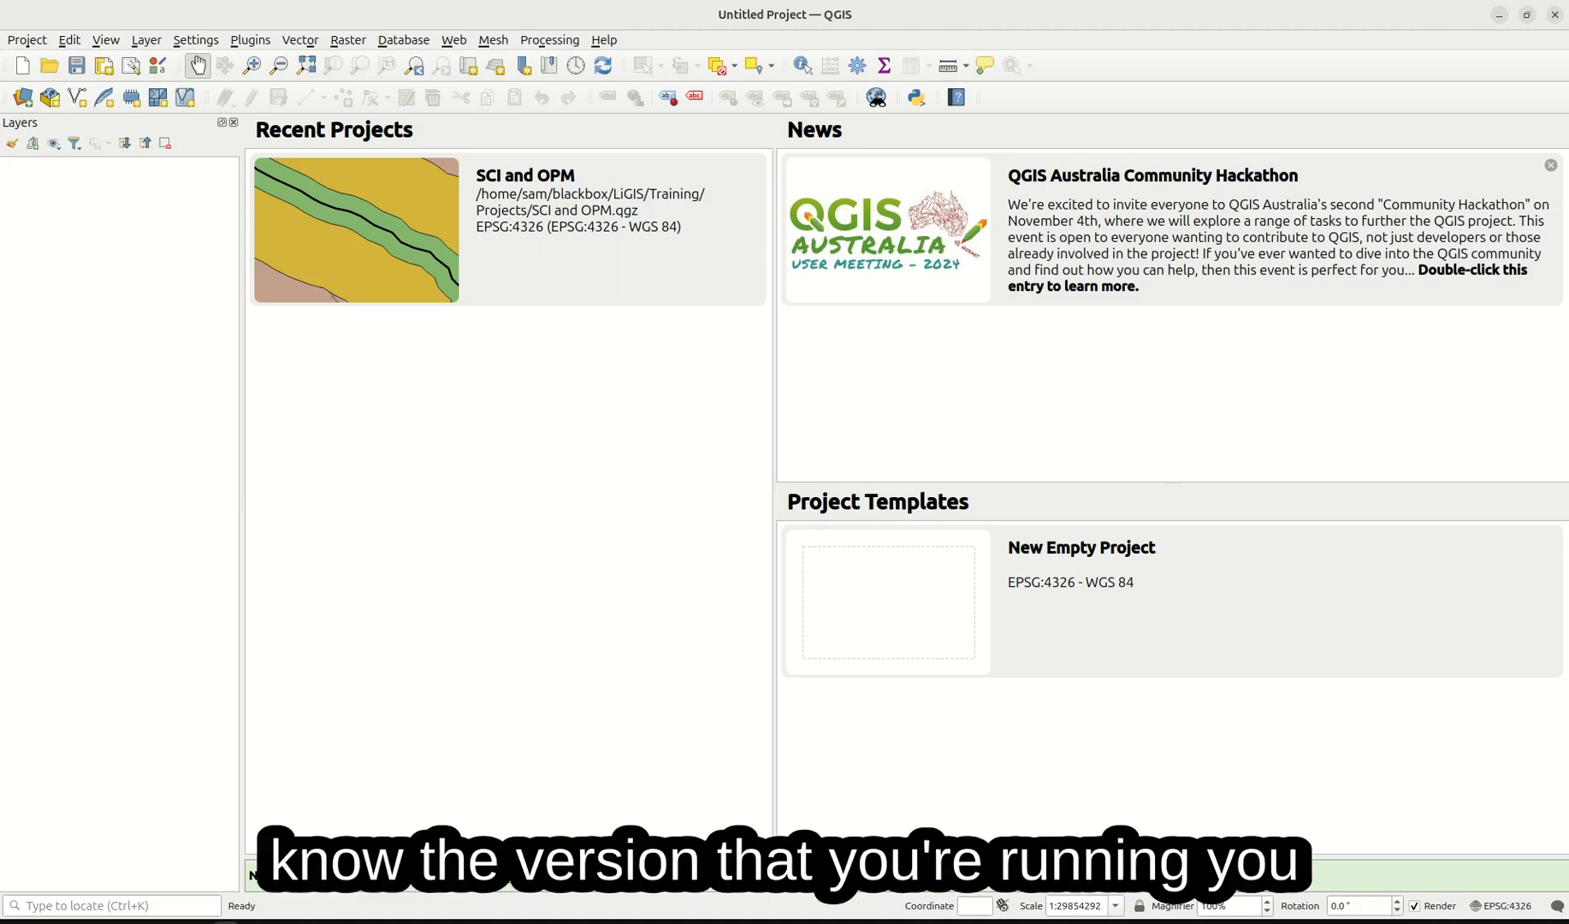
click(609, 47)
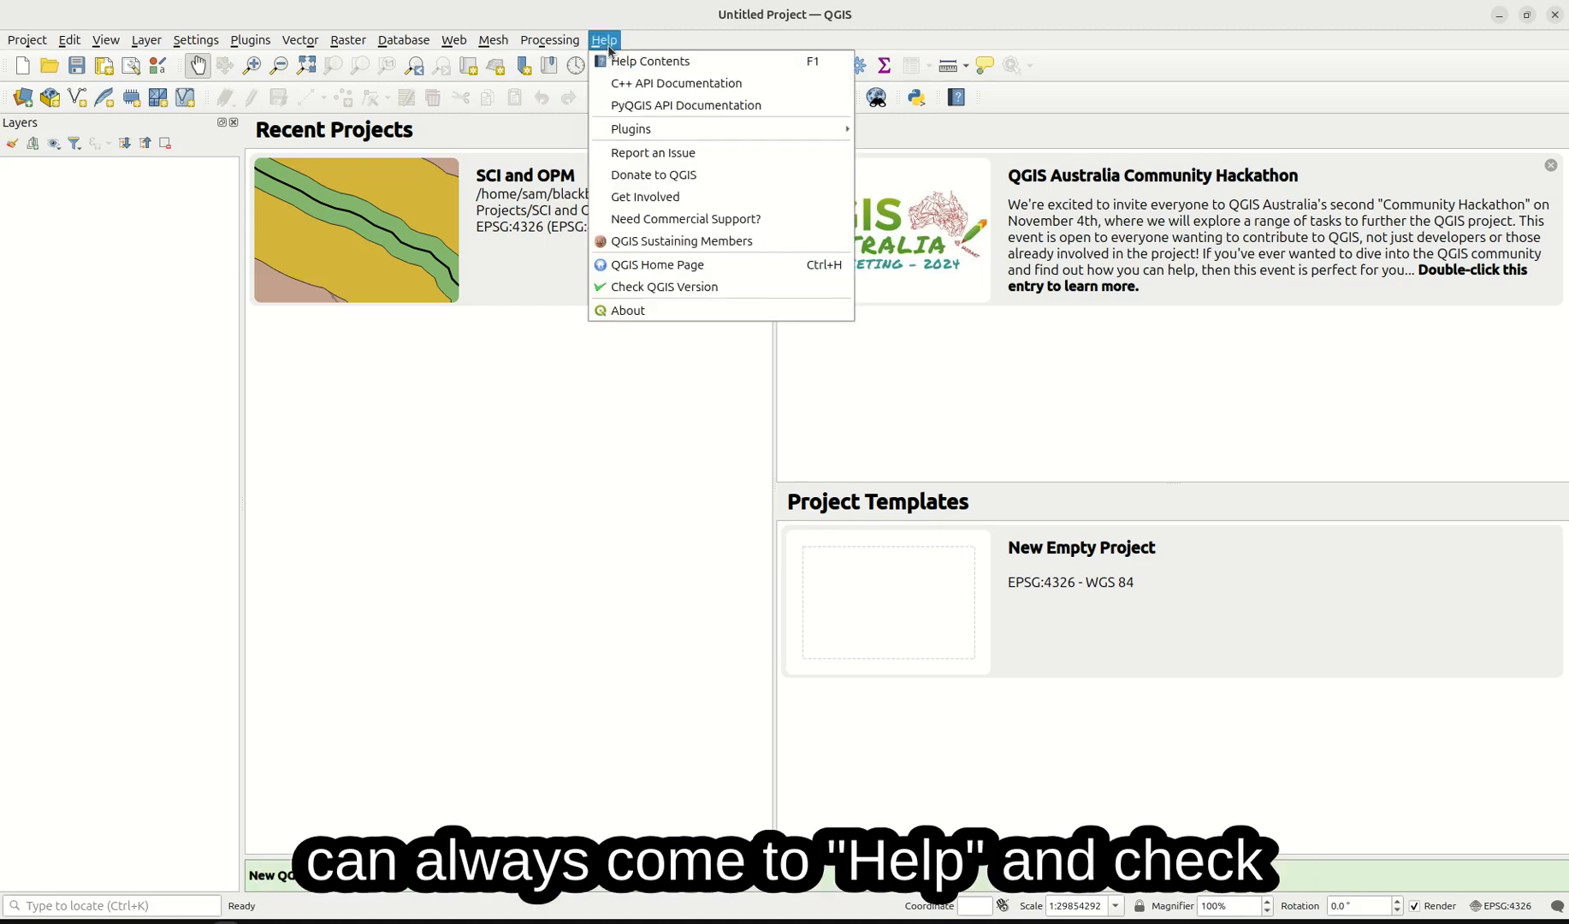
click(644, 288)
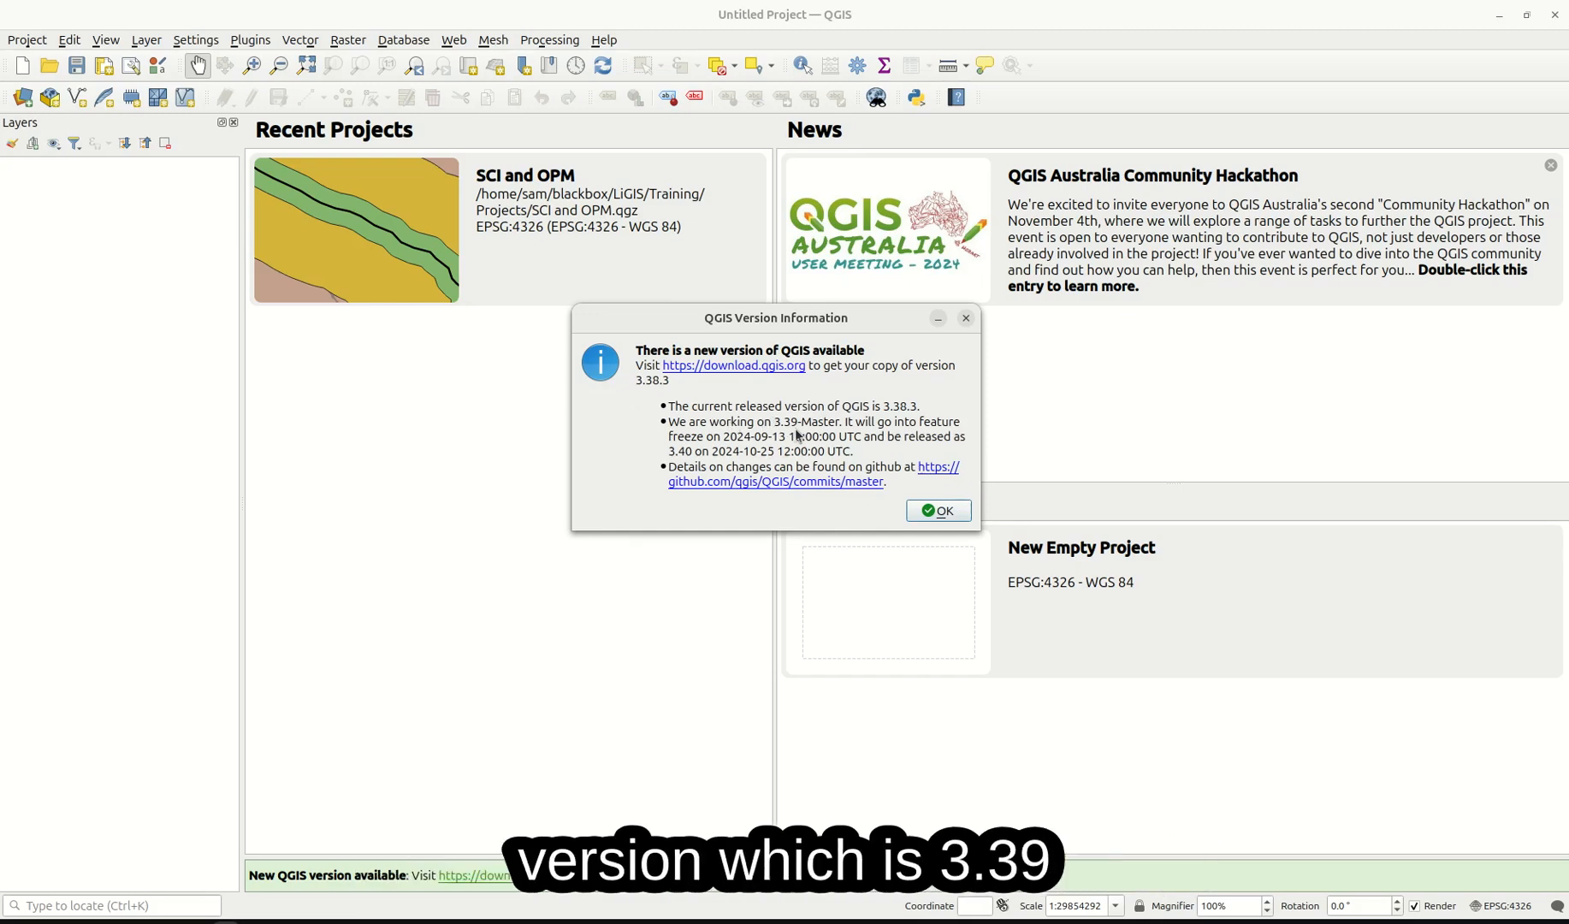
click(938, 511)
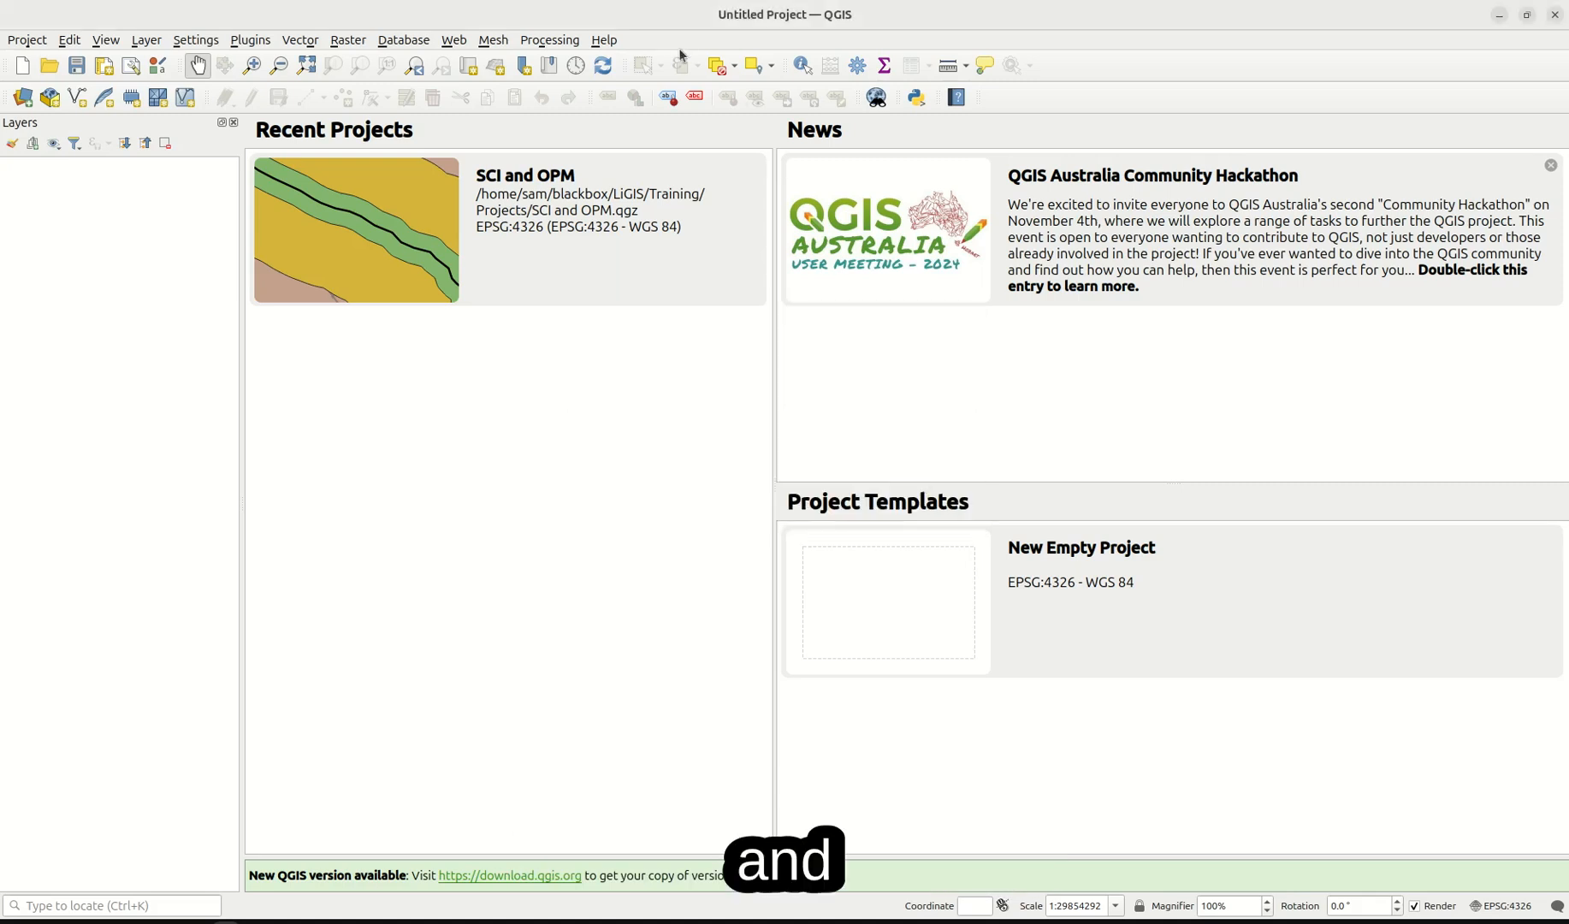
Step: Look up the installed QGIS version in the program's About information
click(605, 40)
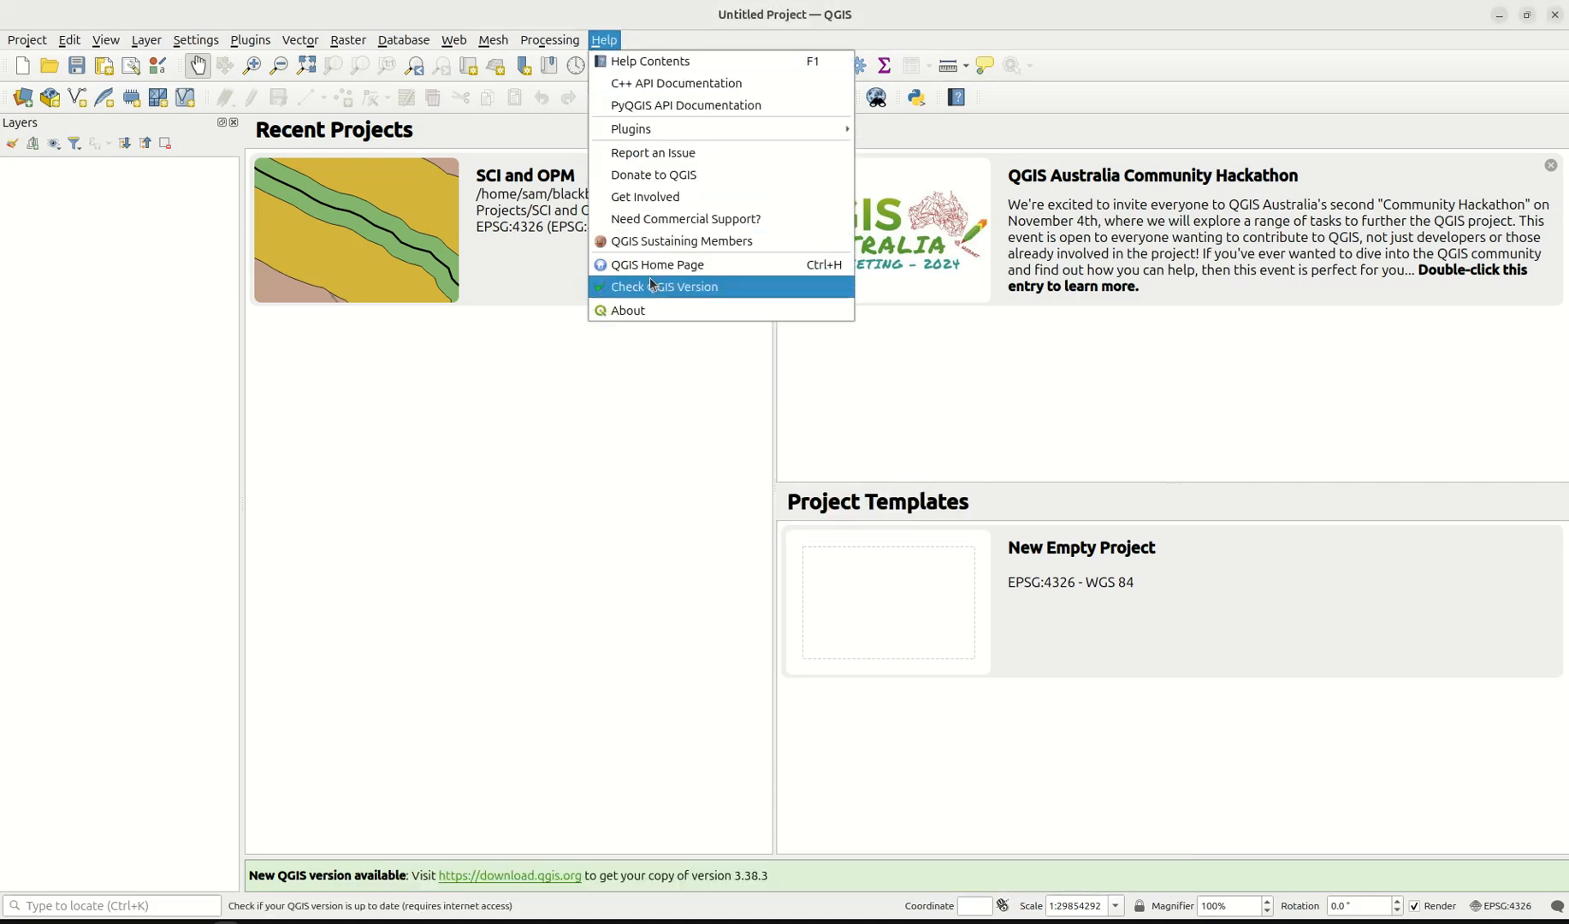
click(660, 312)
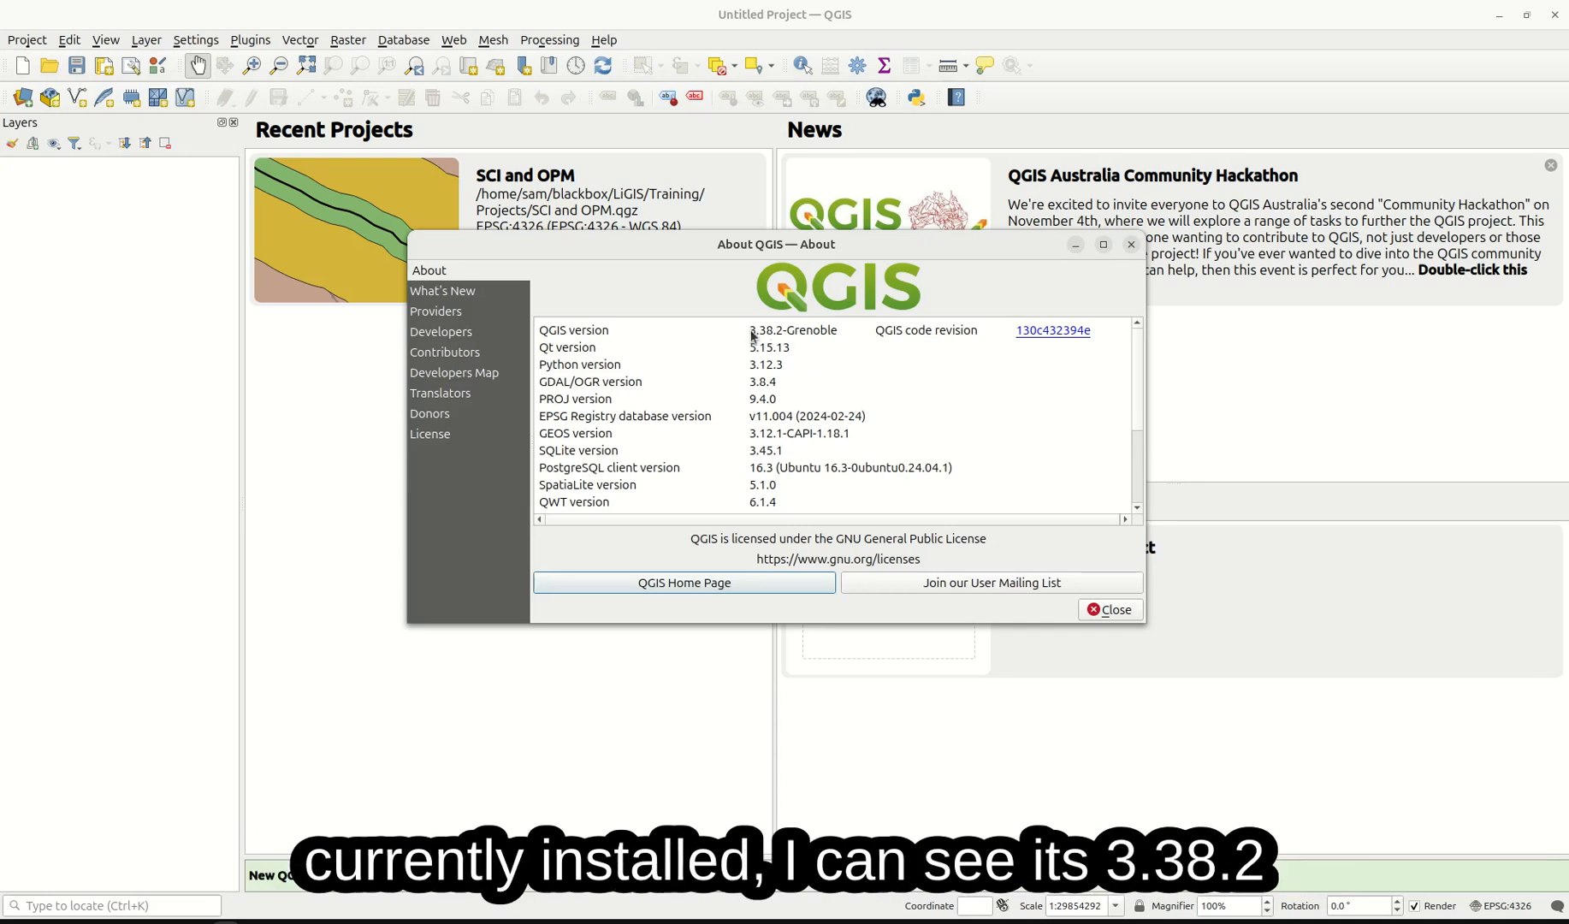
drag(749, 331, 785, 341)
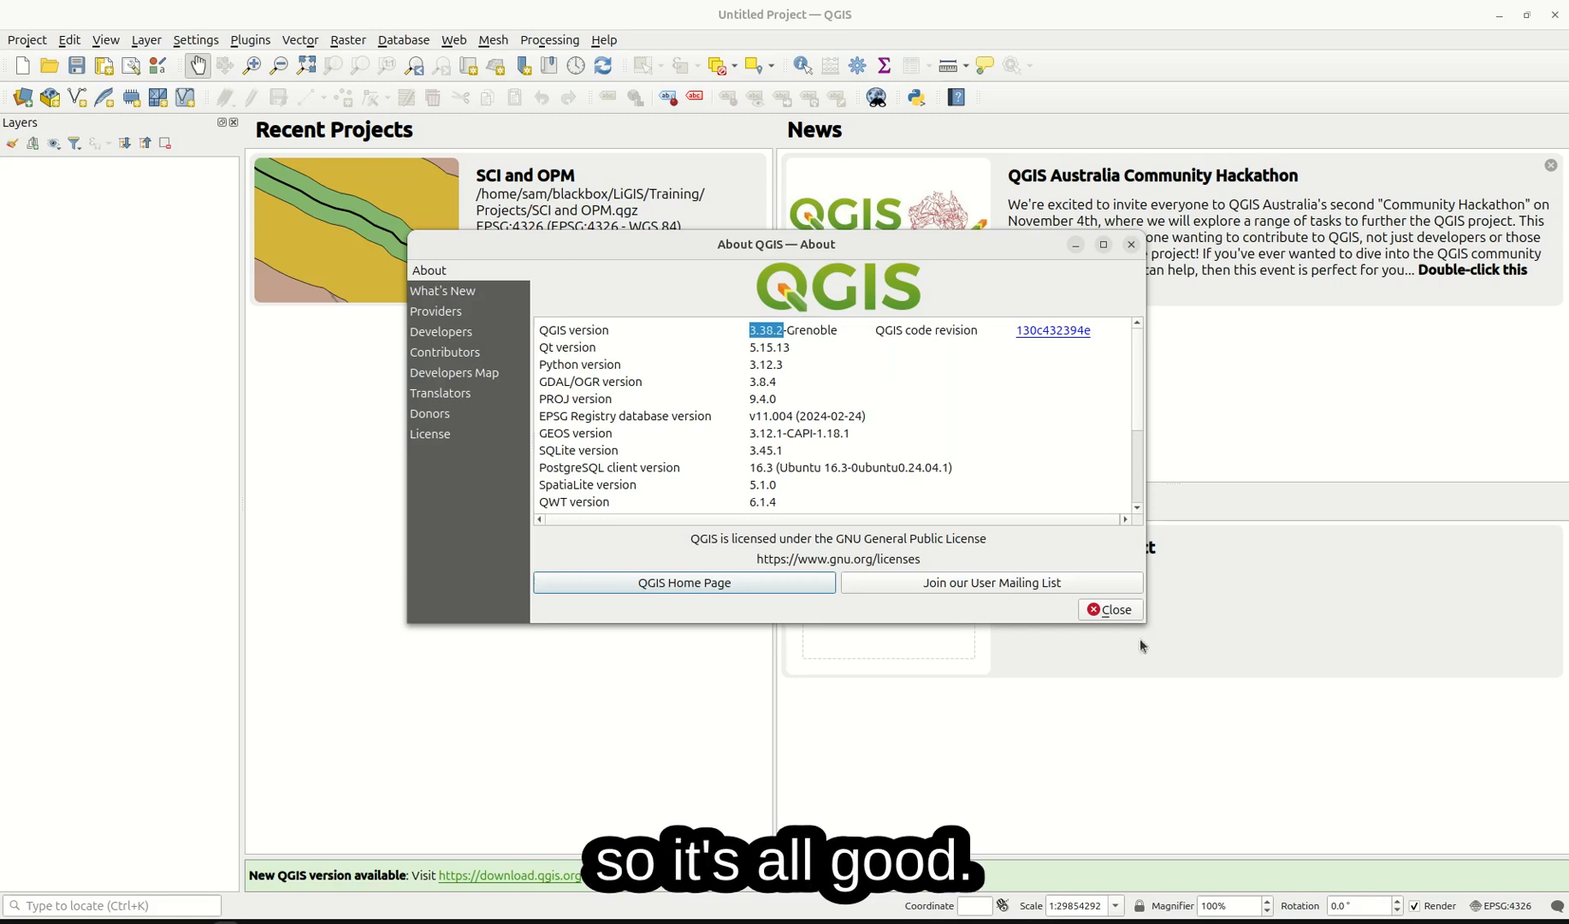
click(1110, 609)
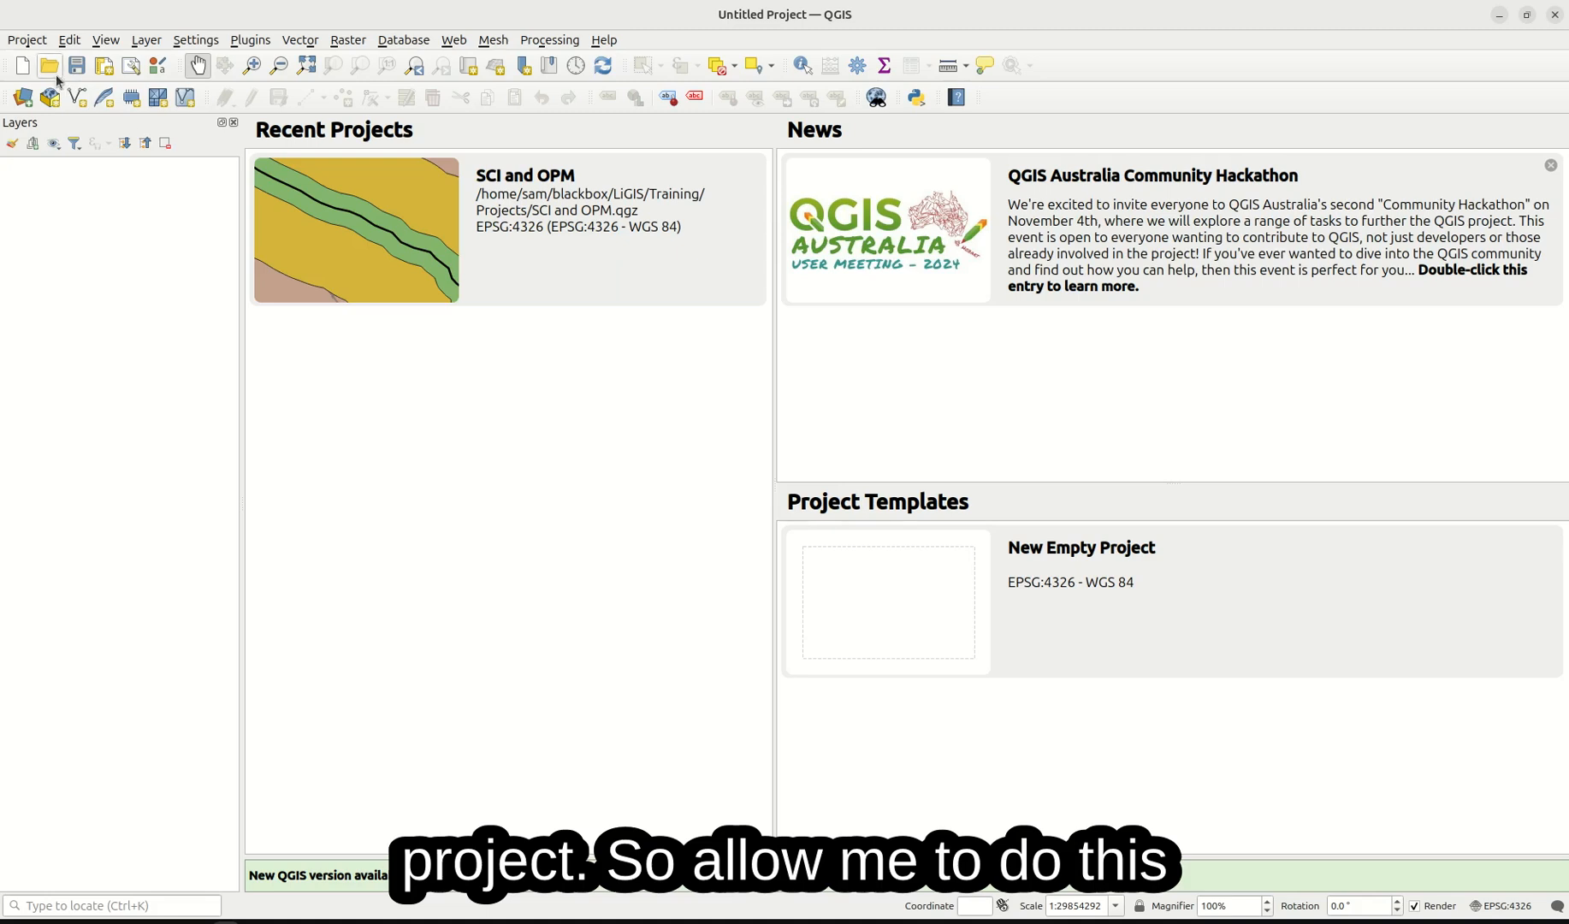
Step: Create a new empty project and view the list of available panels and toolbars
click(23, 65)
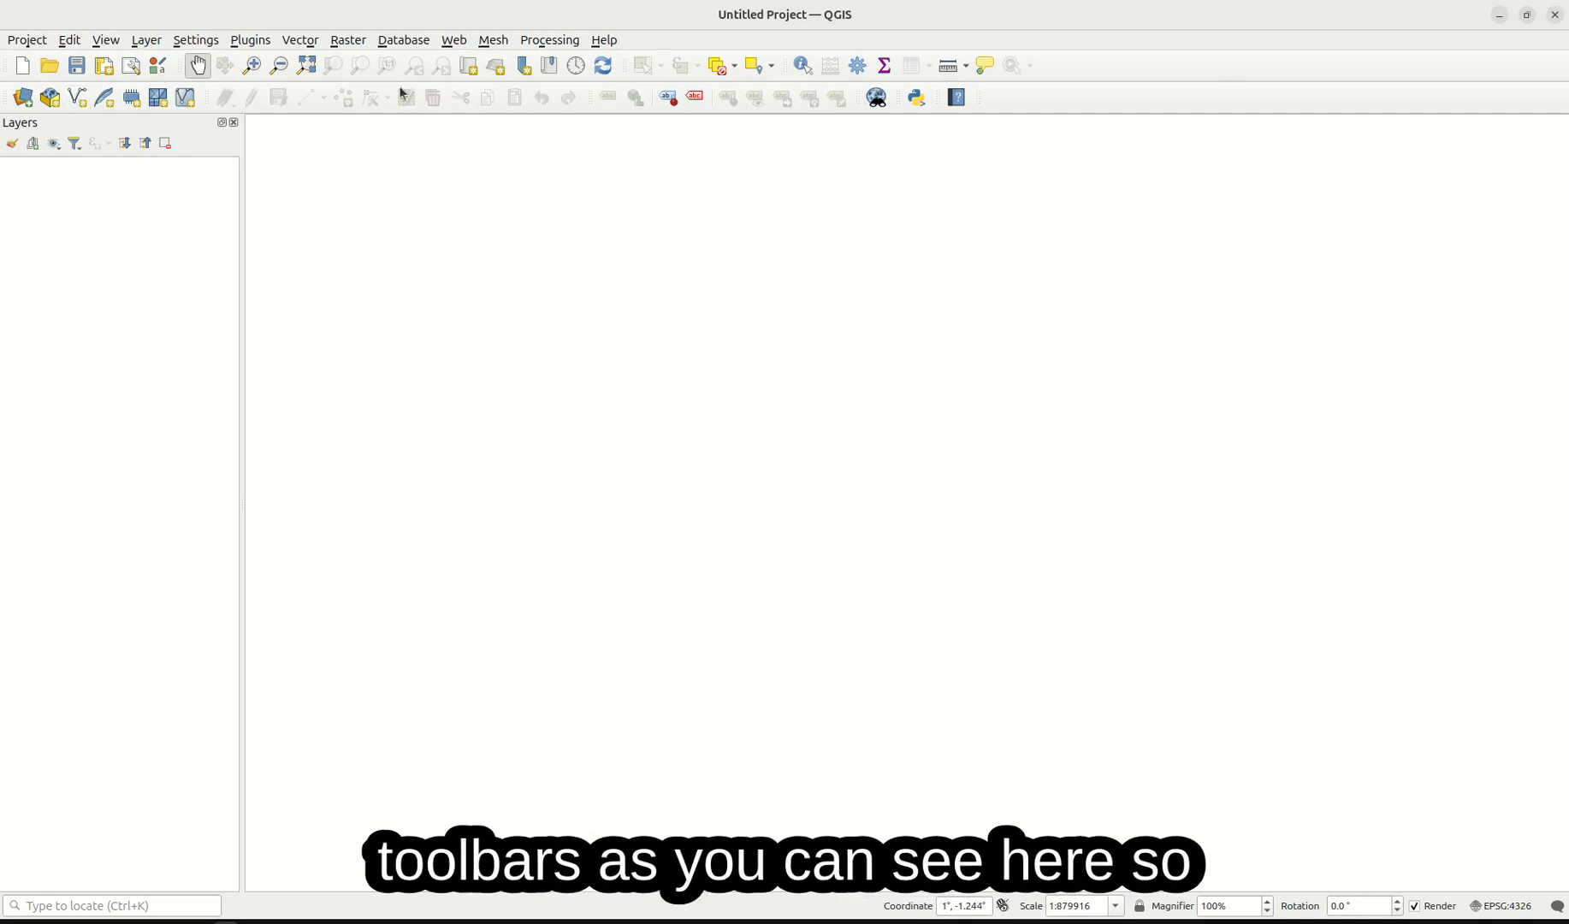
right_click(1159, 75)
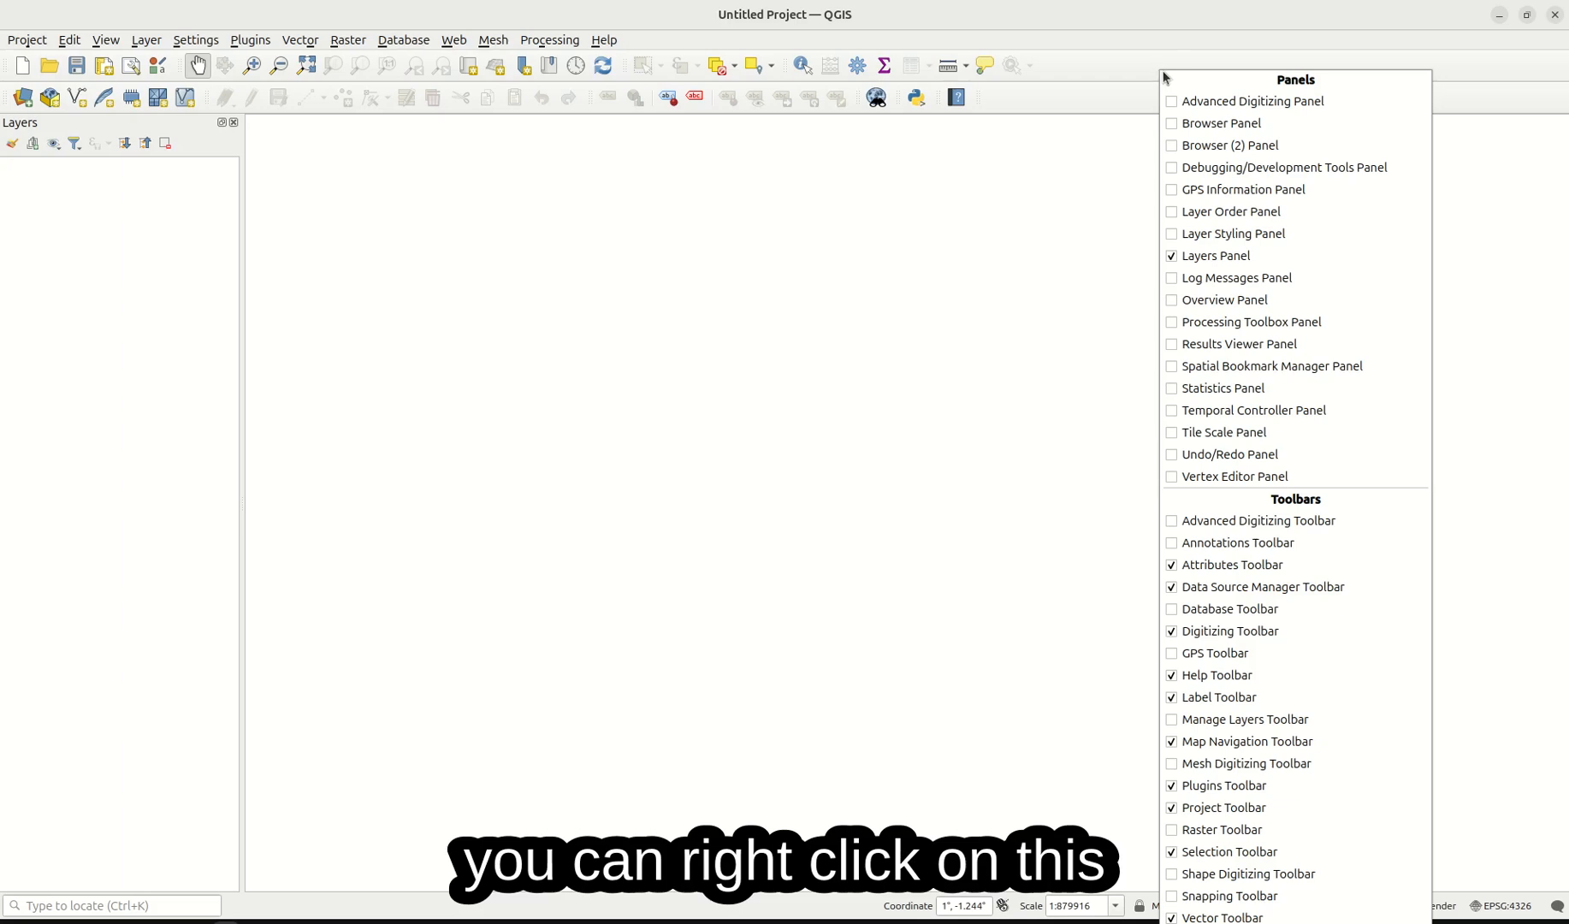
right_click(1151, 64)
right_click(1150, 64)
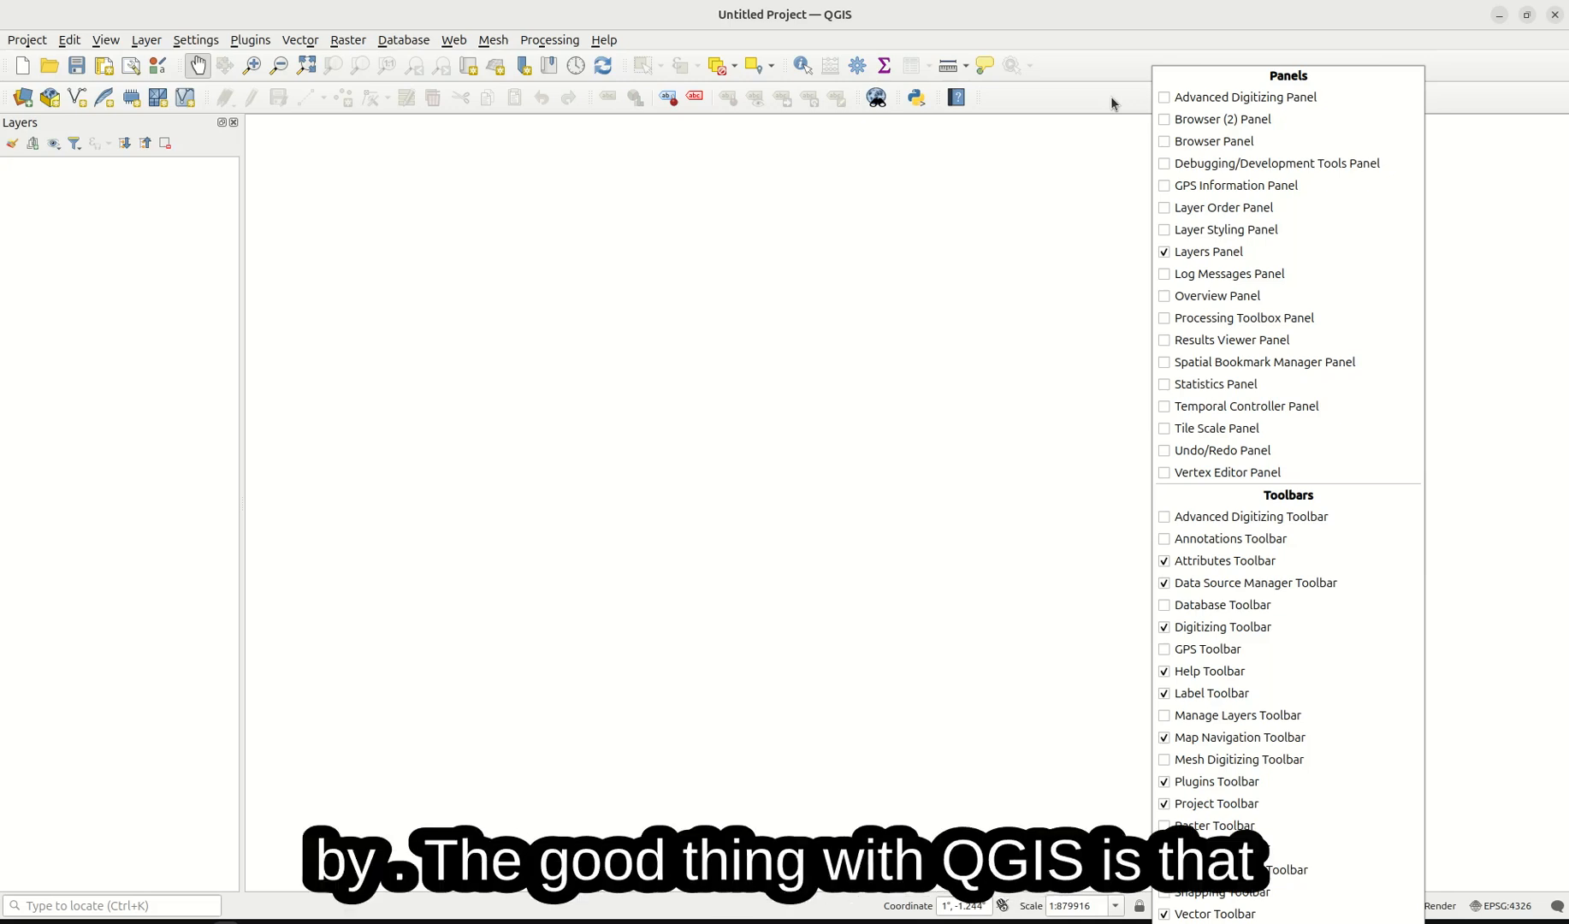
click(1057, 107)
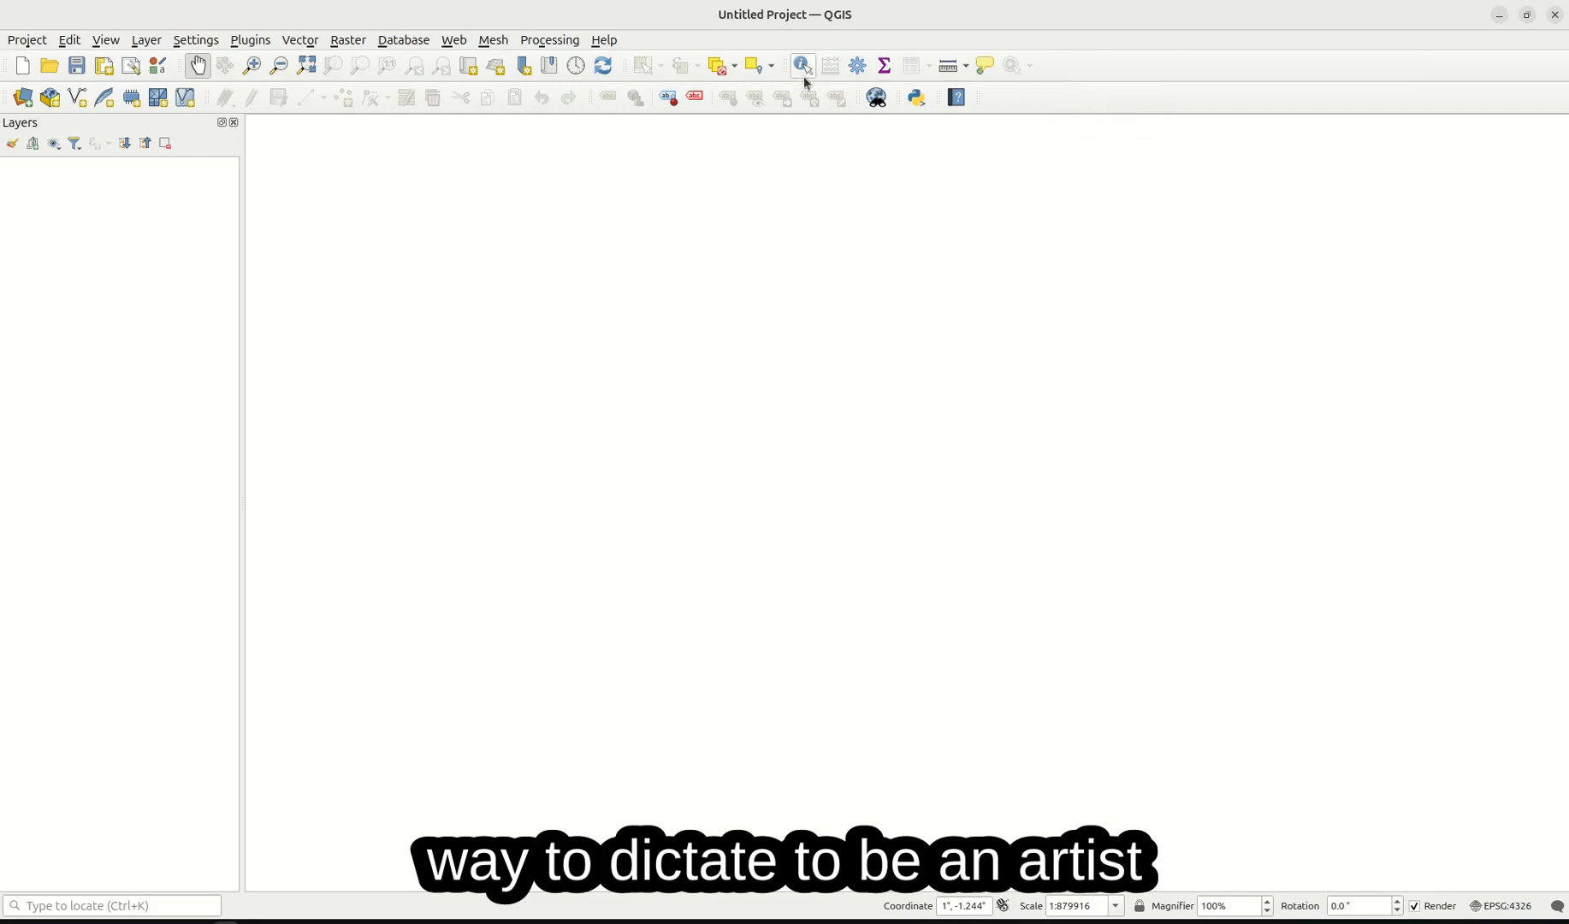
mouse_move(789, 67)
mouse_down()
mouse_move(1026, 119)
mouse_move(881, 60)
mouse_move(826, 66)
mouse_move(960, 98)
mouse_move(818, 66)
mouse_up()
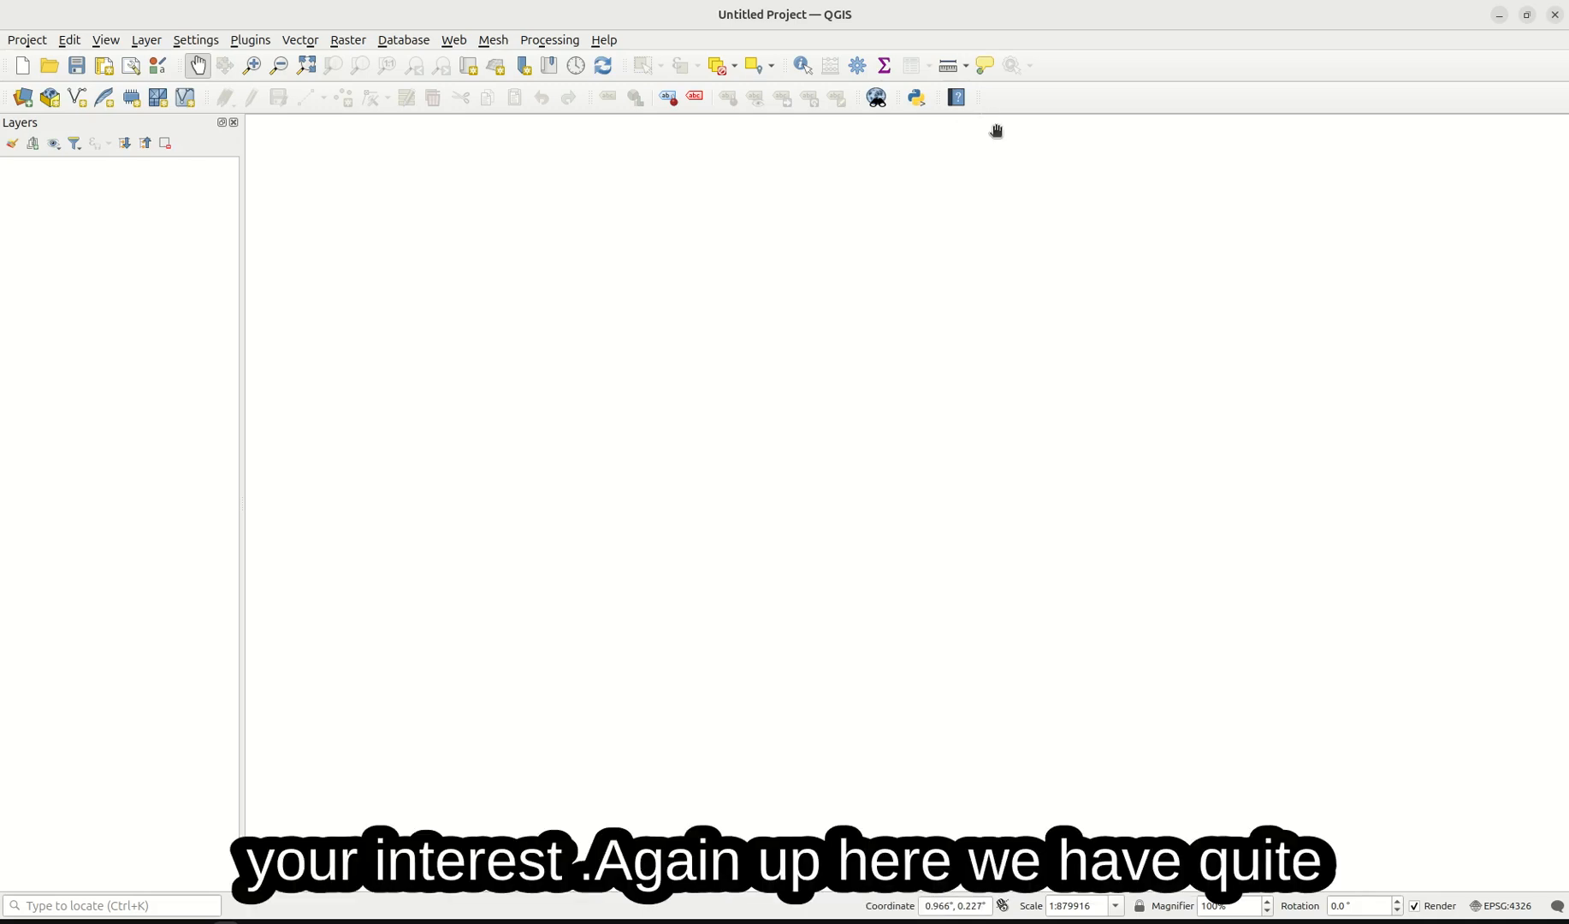
click(37, 41)
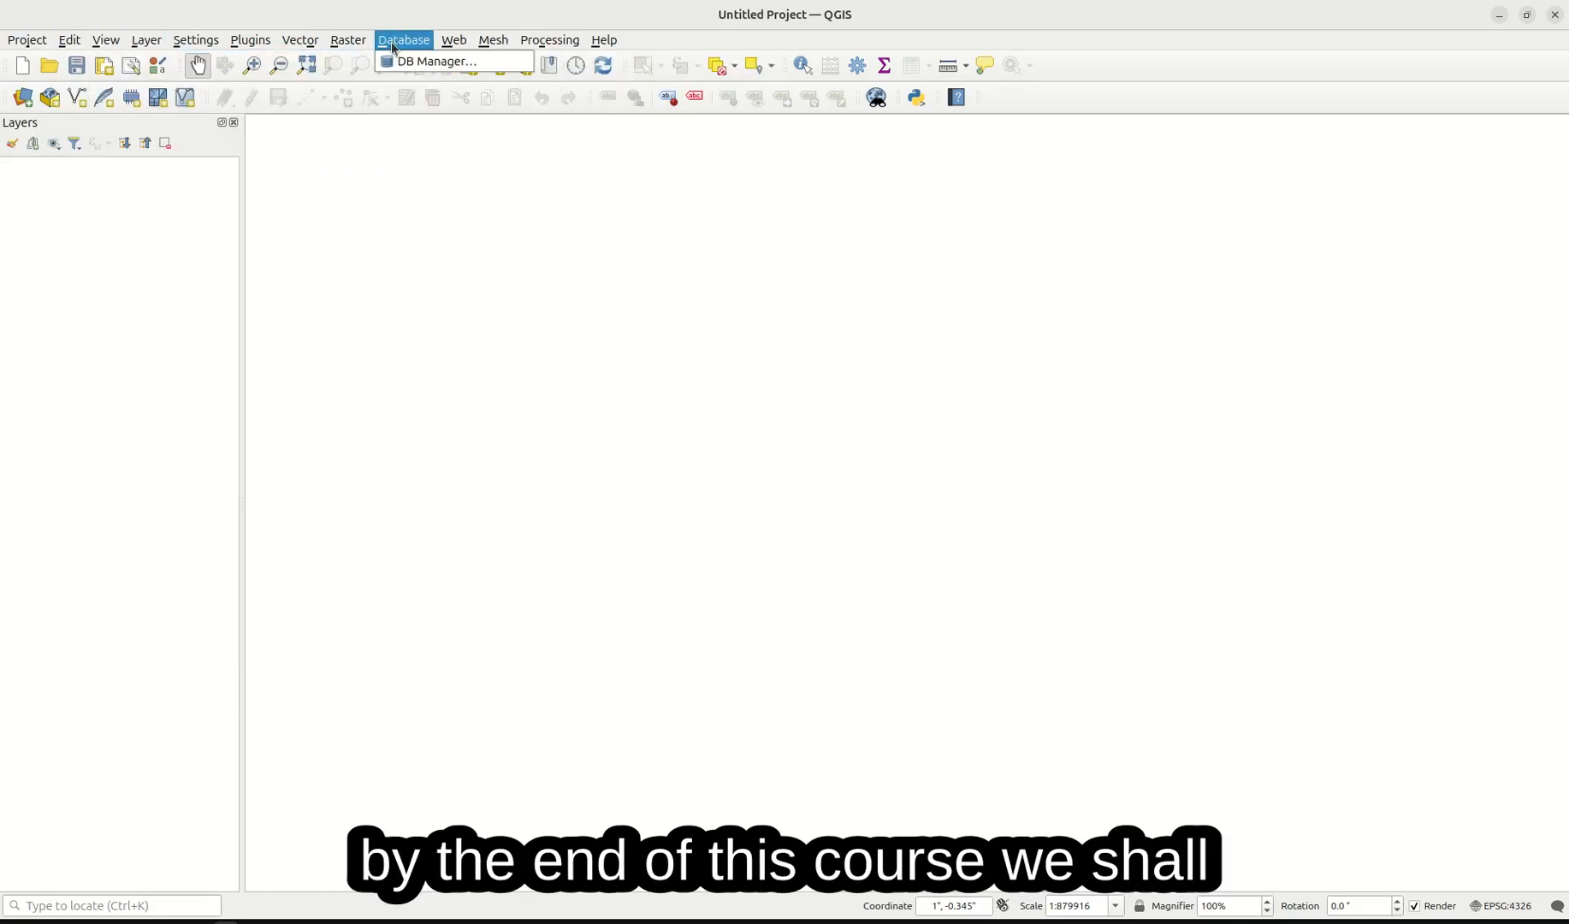
click(69, 39)
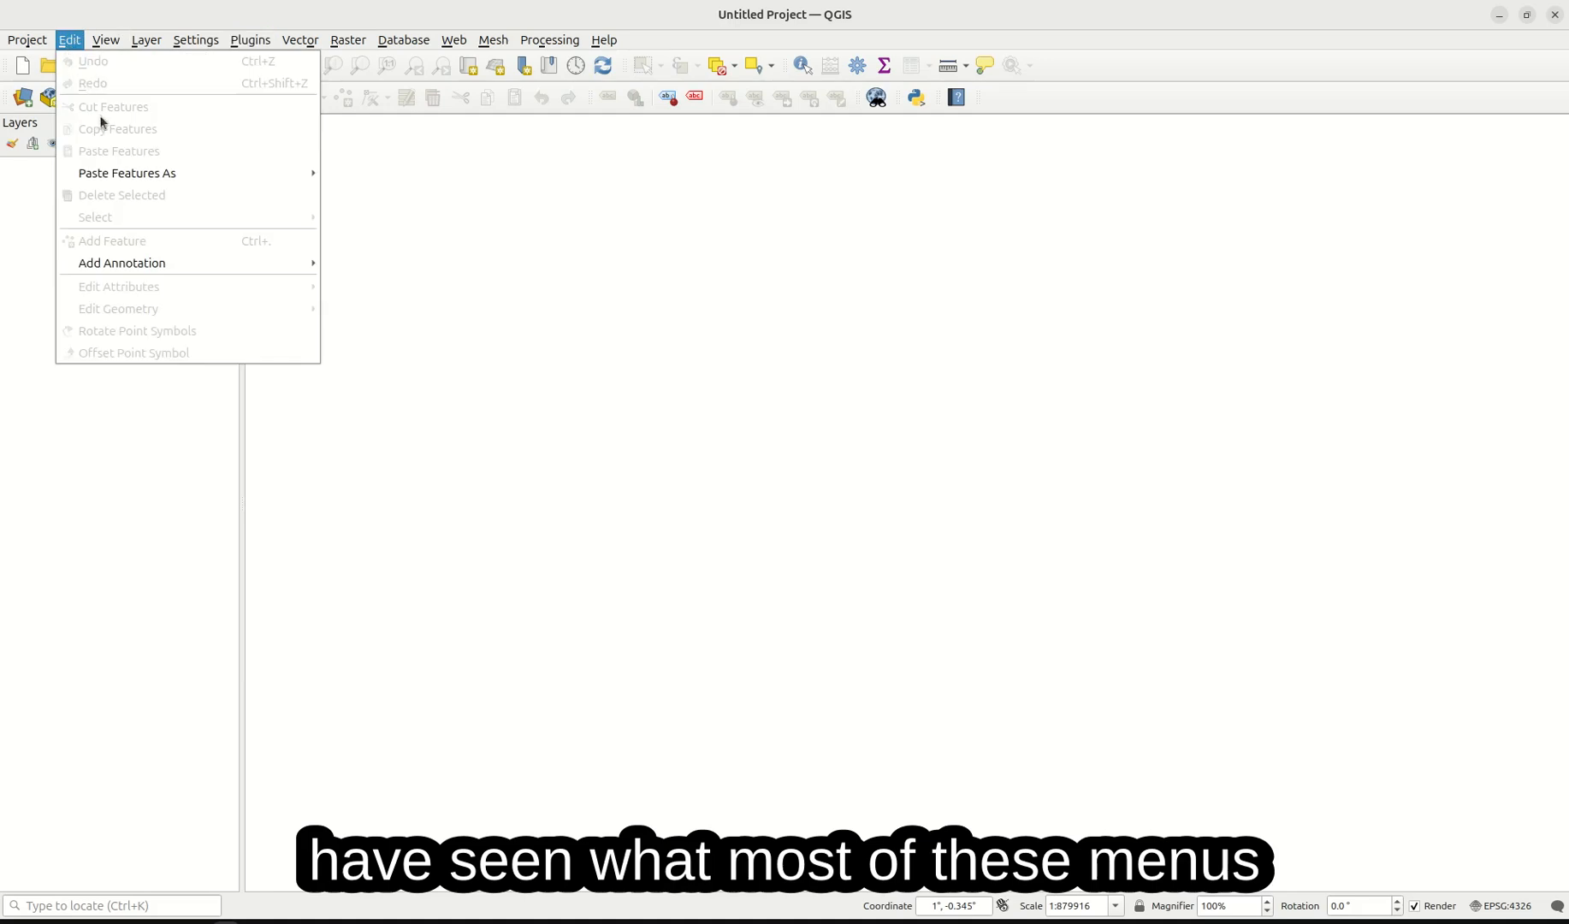
click(219, 590)
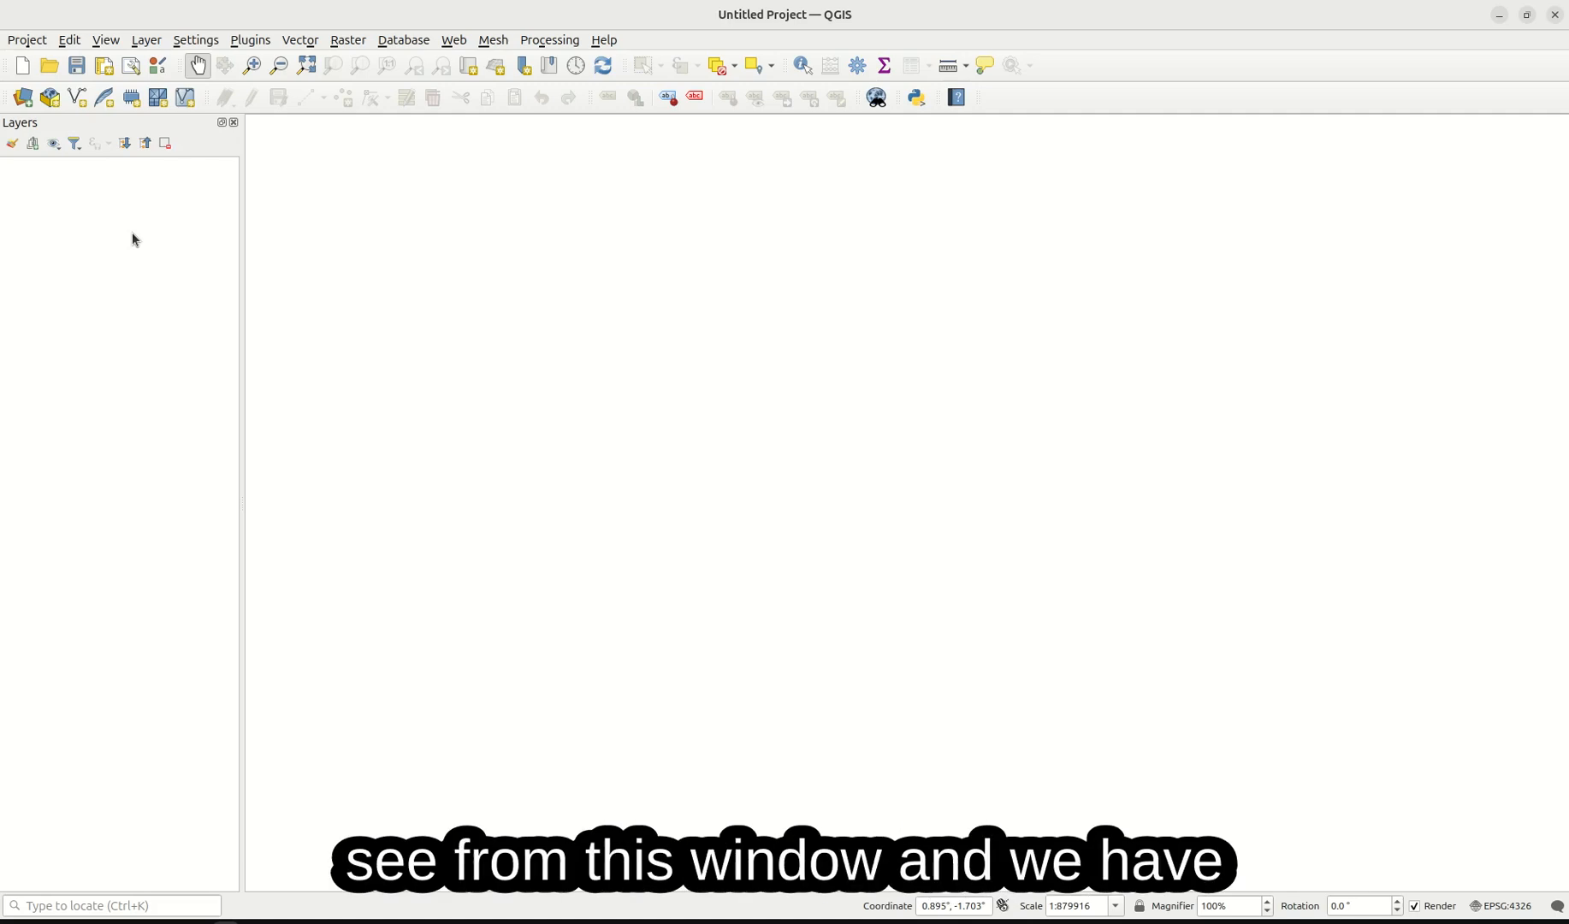
click(27, 41)
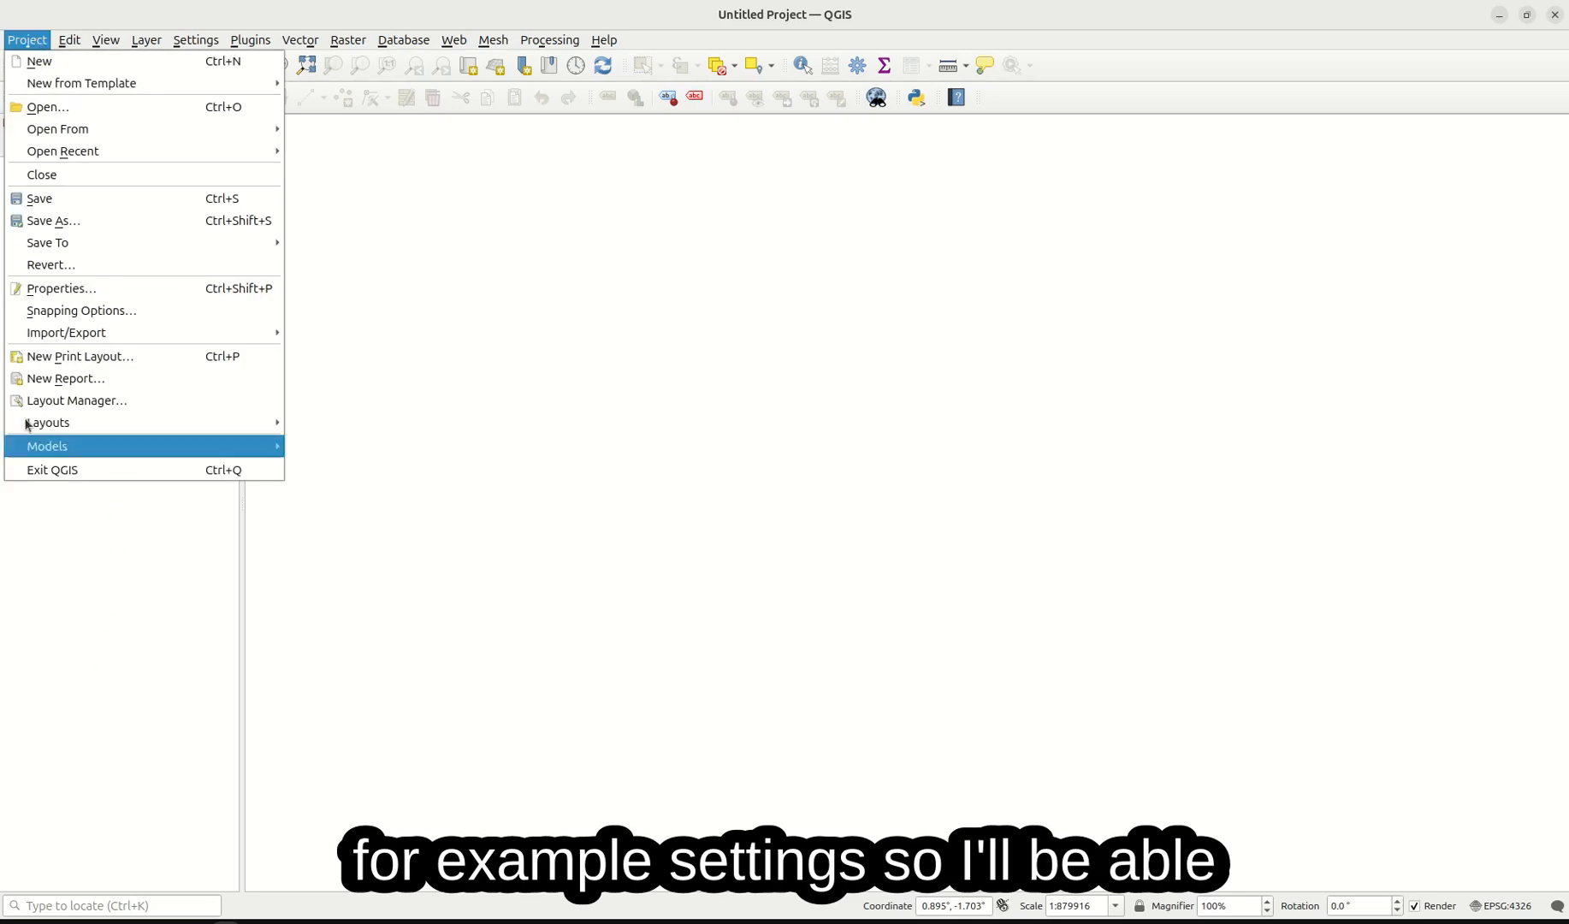
click(105, 40)
mouse_move(348, 40)
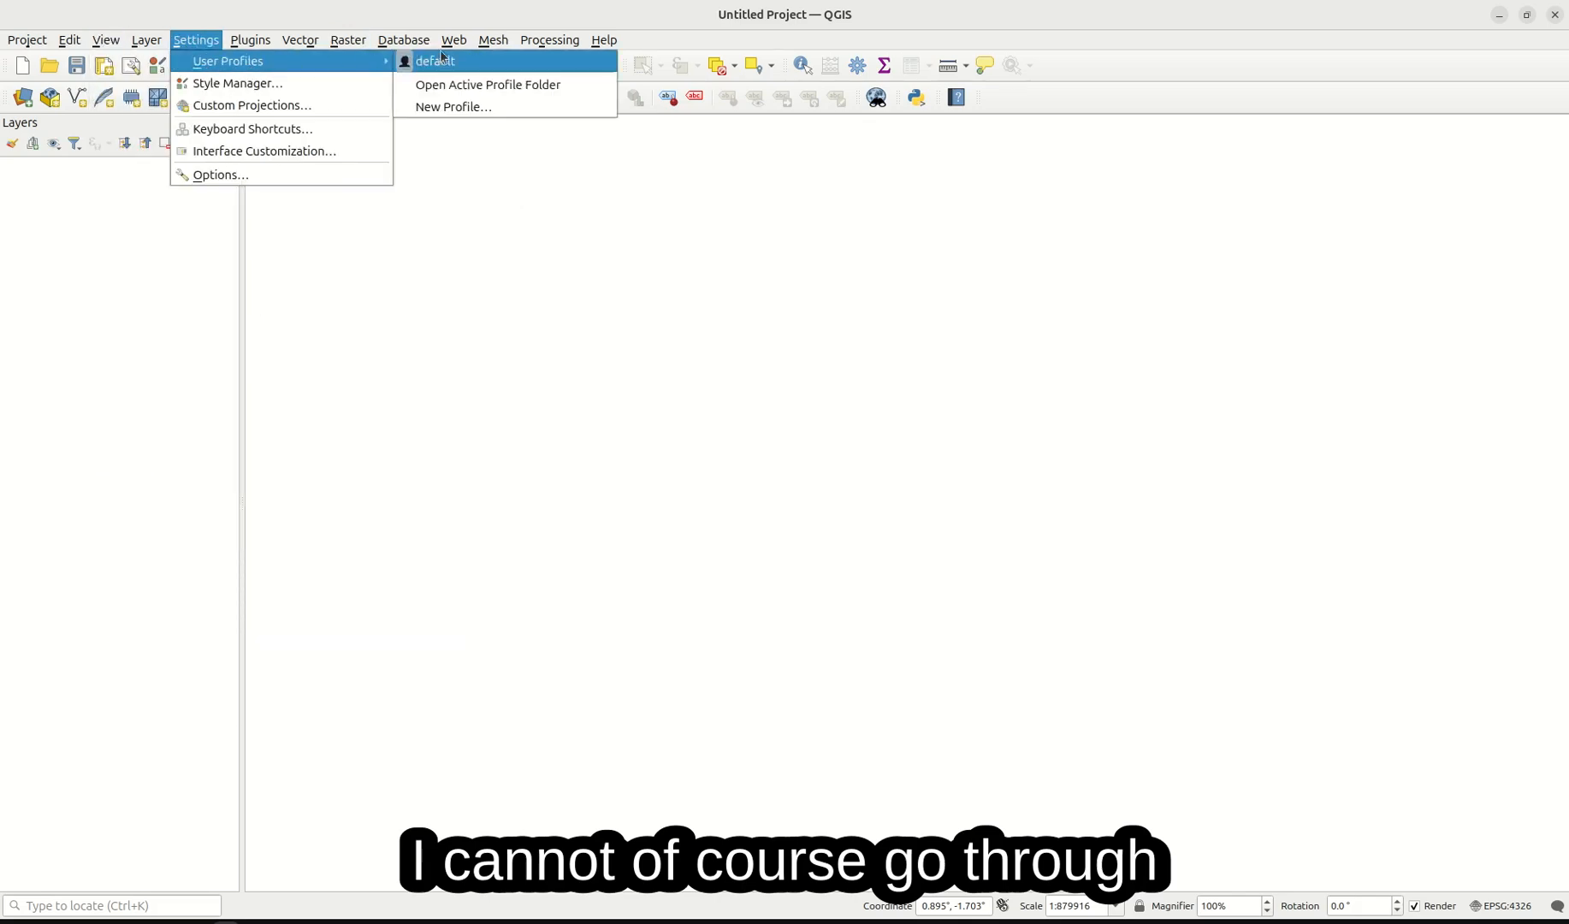
mouse_move(493, 40)
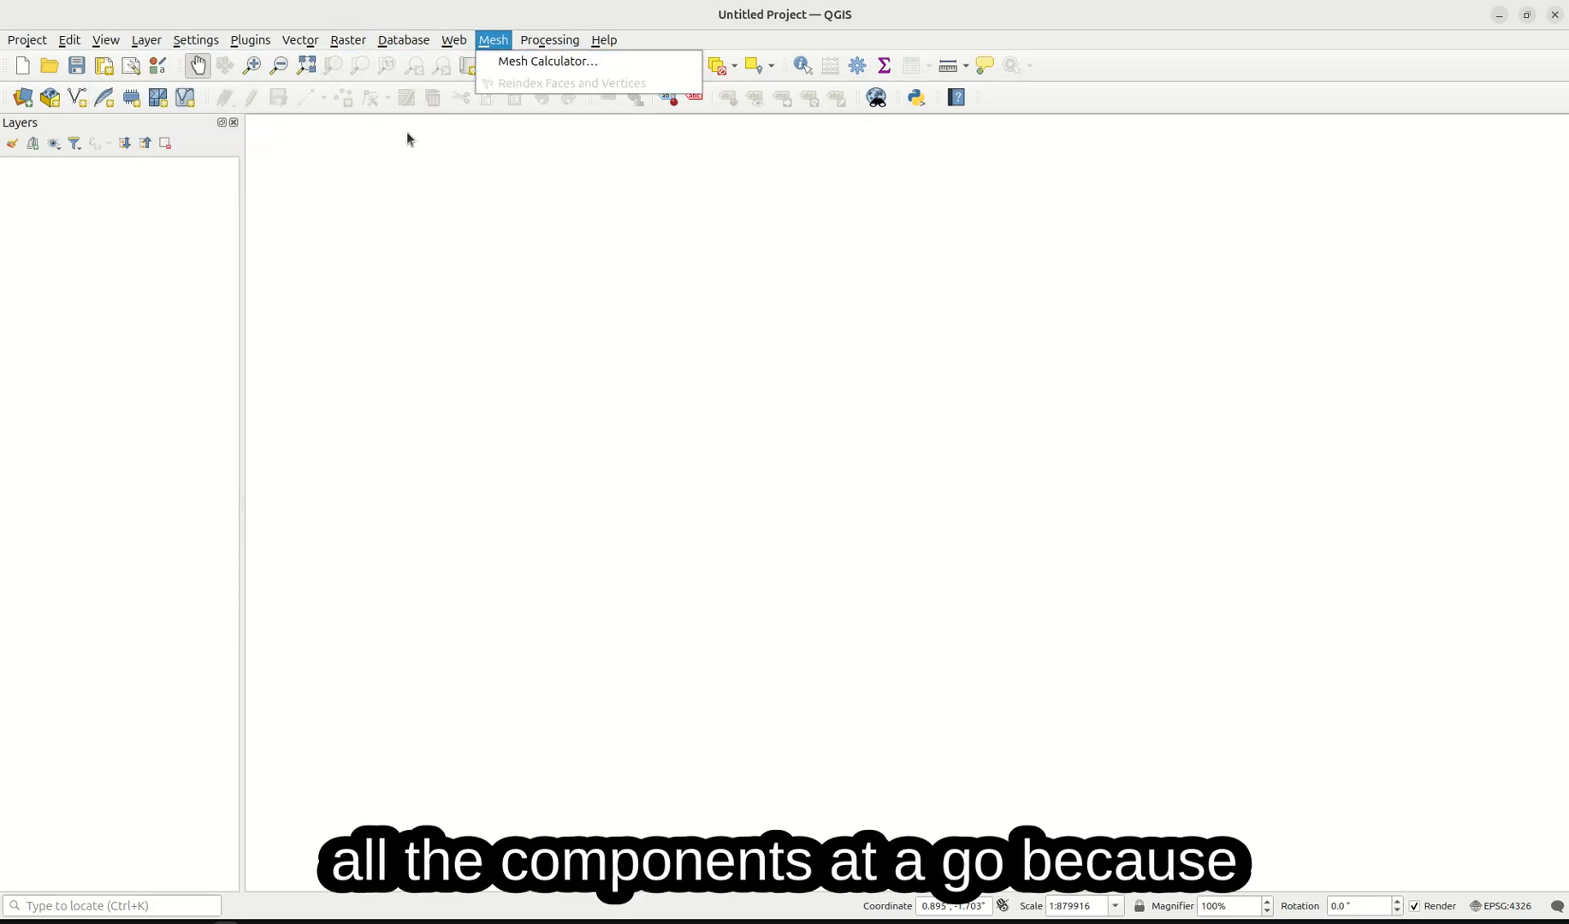
click(768, 294)
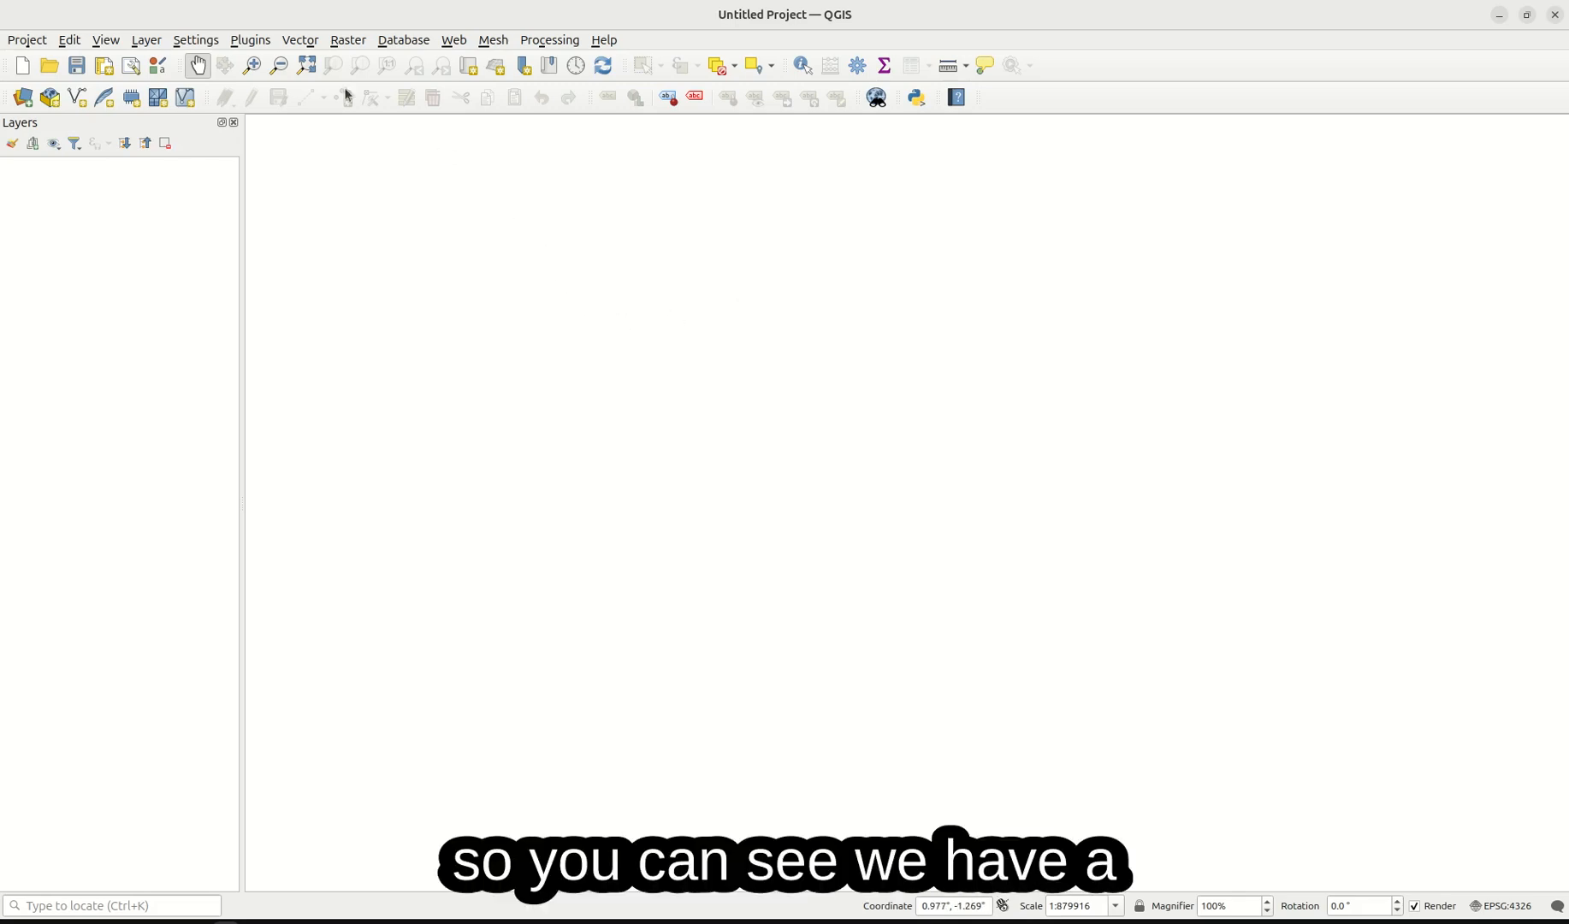
Step: Examine the full list of actions in the keyboard shortcuts settings
click(195, 40)
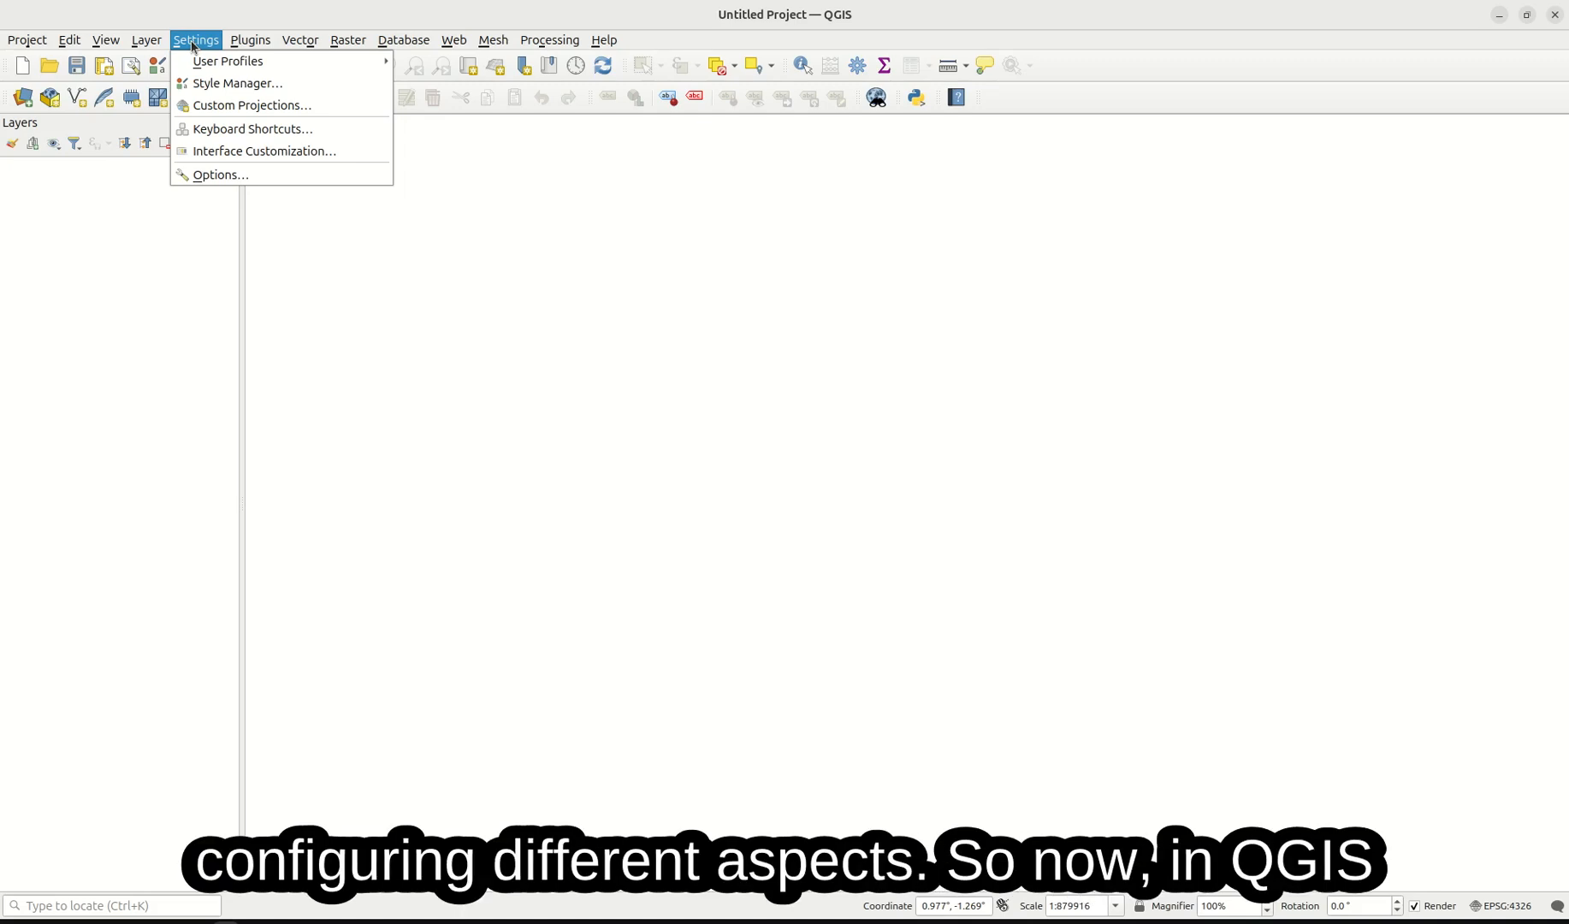
mouse_move(283, 67)
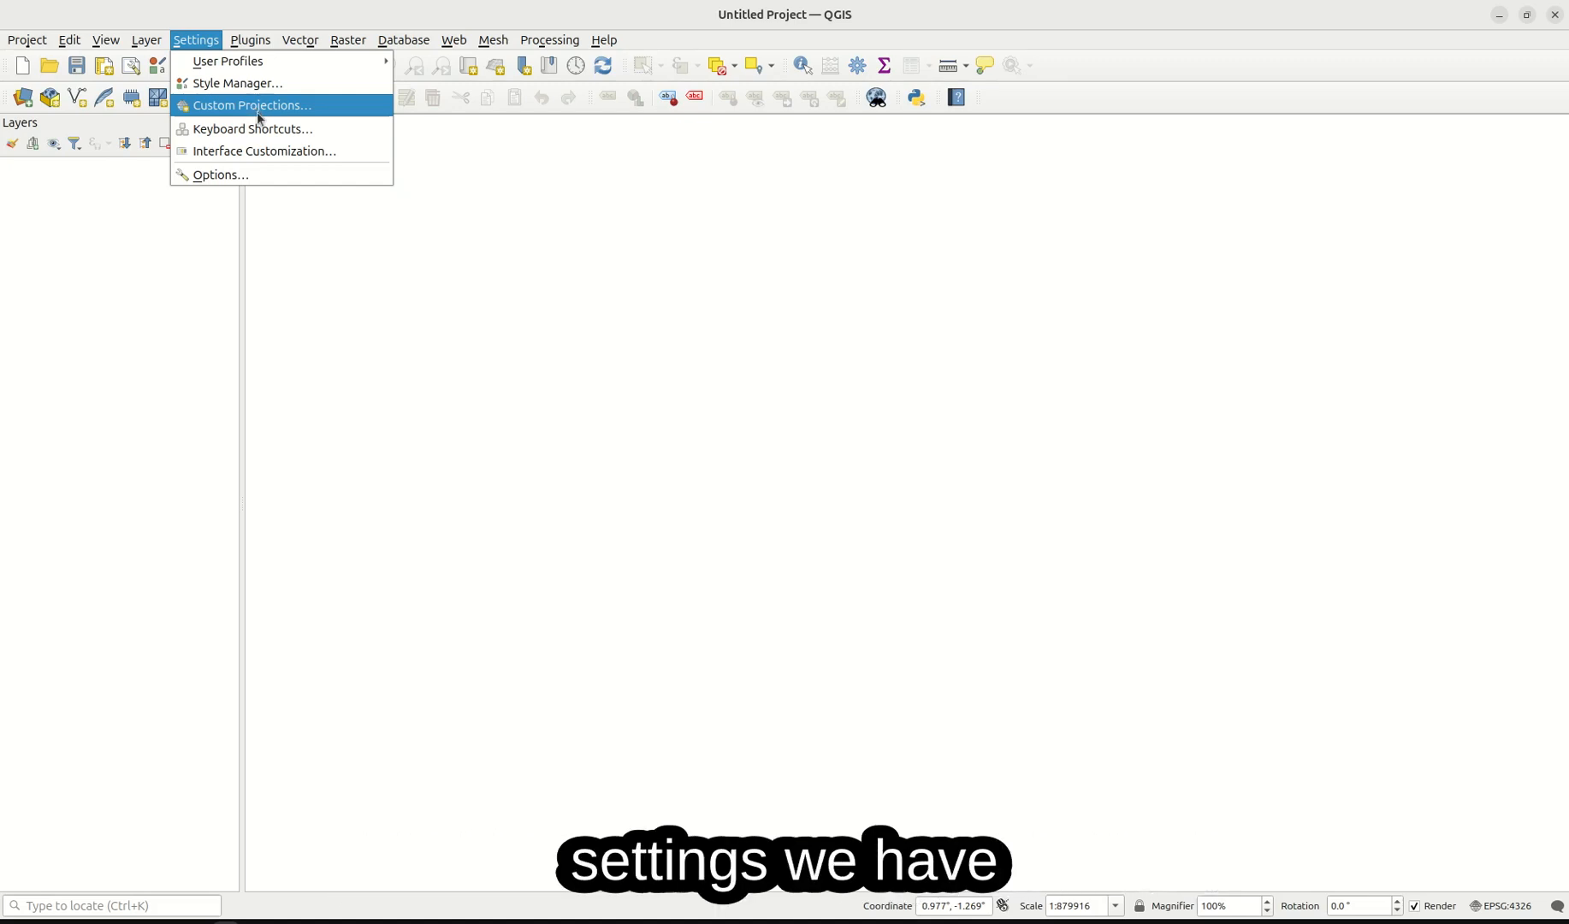
click(263, 131)
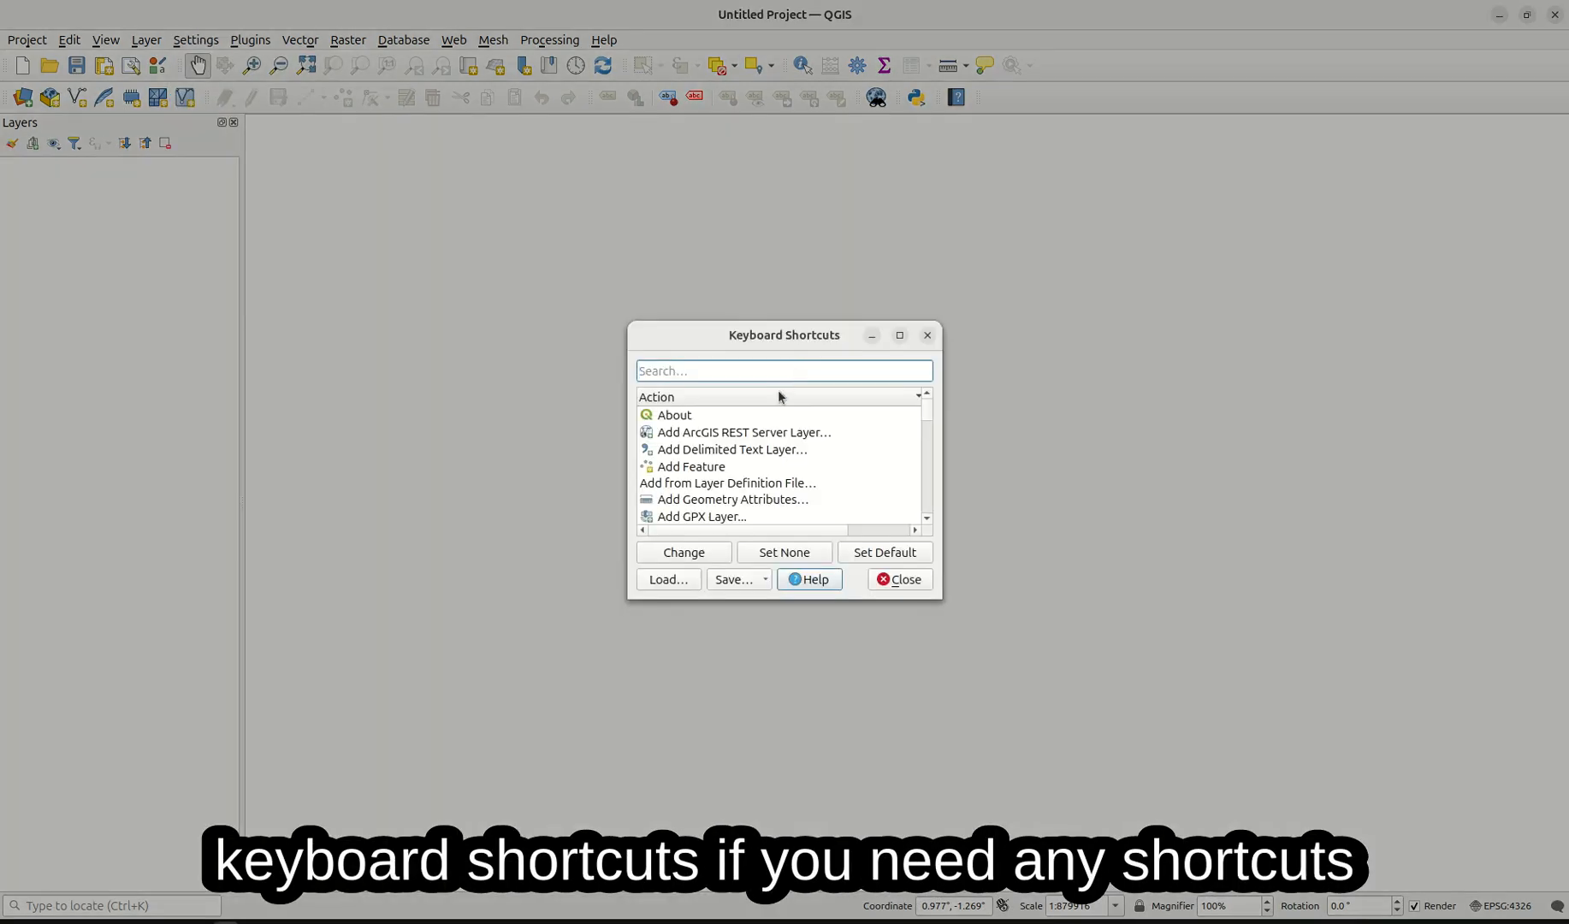
scroll(723, 436, down, 20)
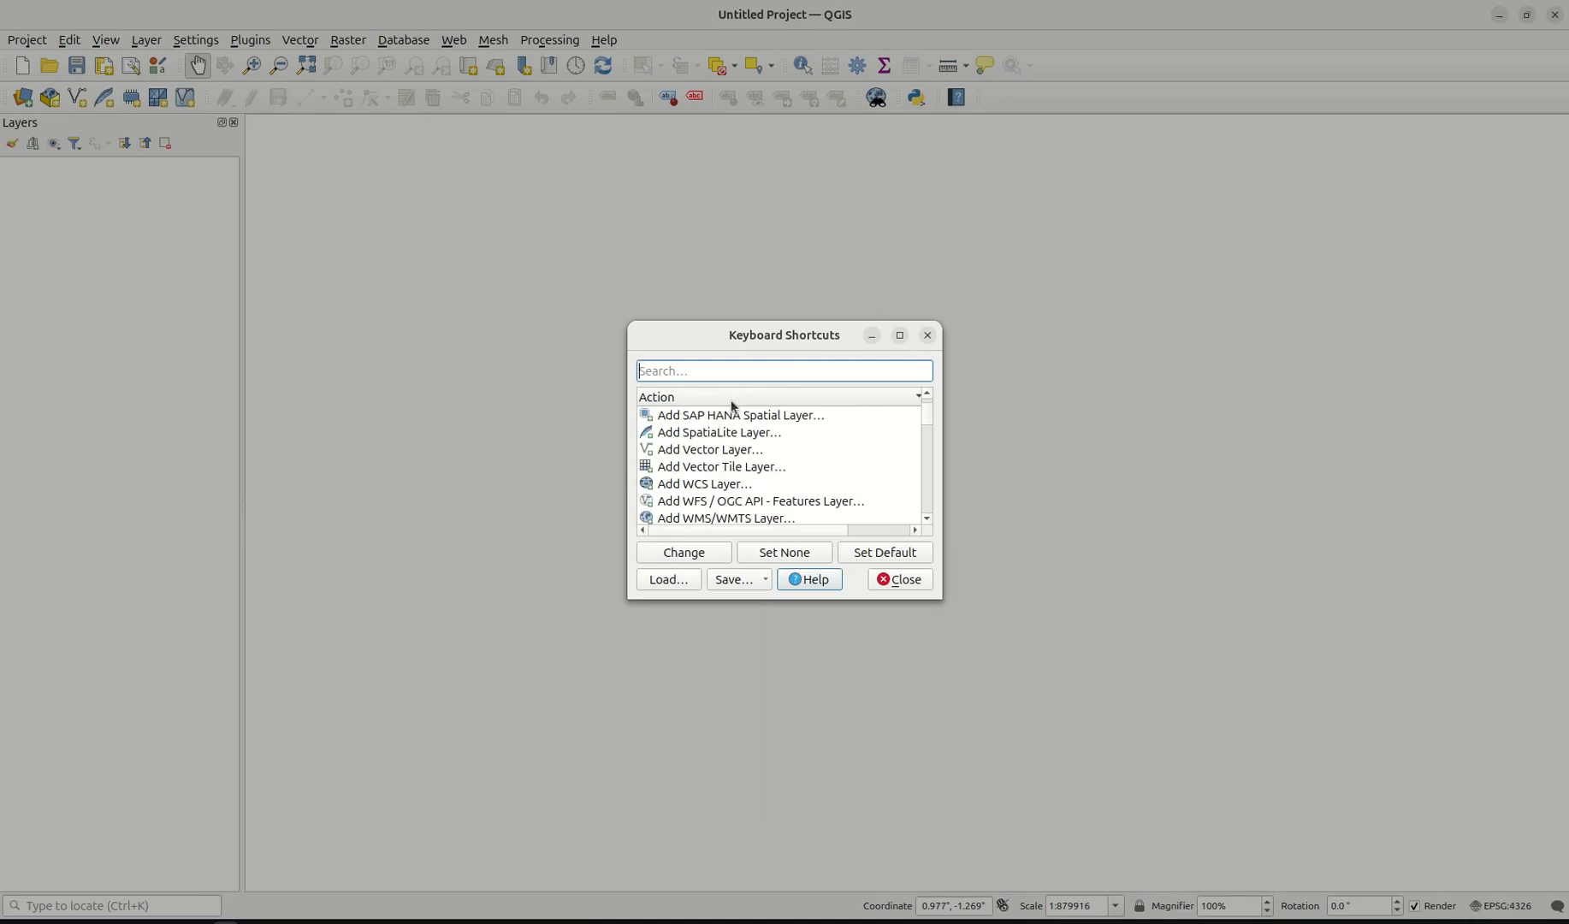
scroll(723, 445, down, 20)
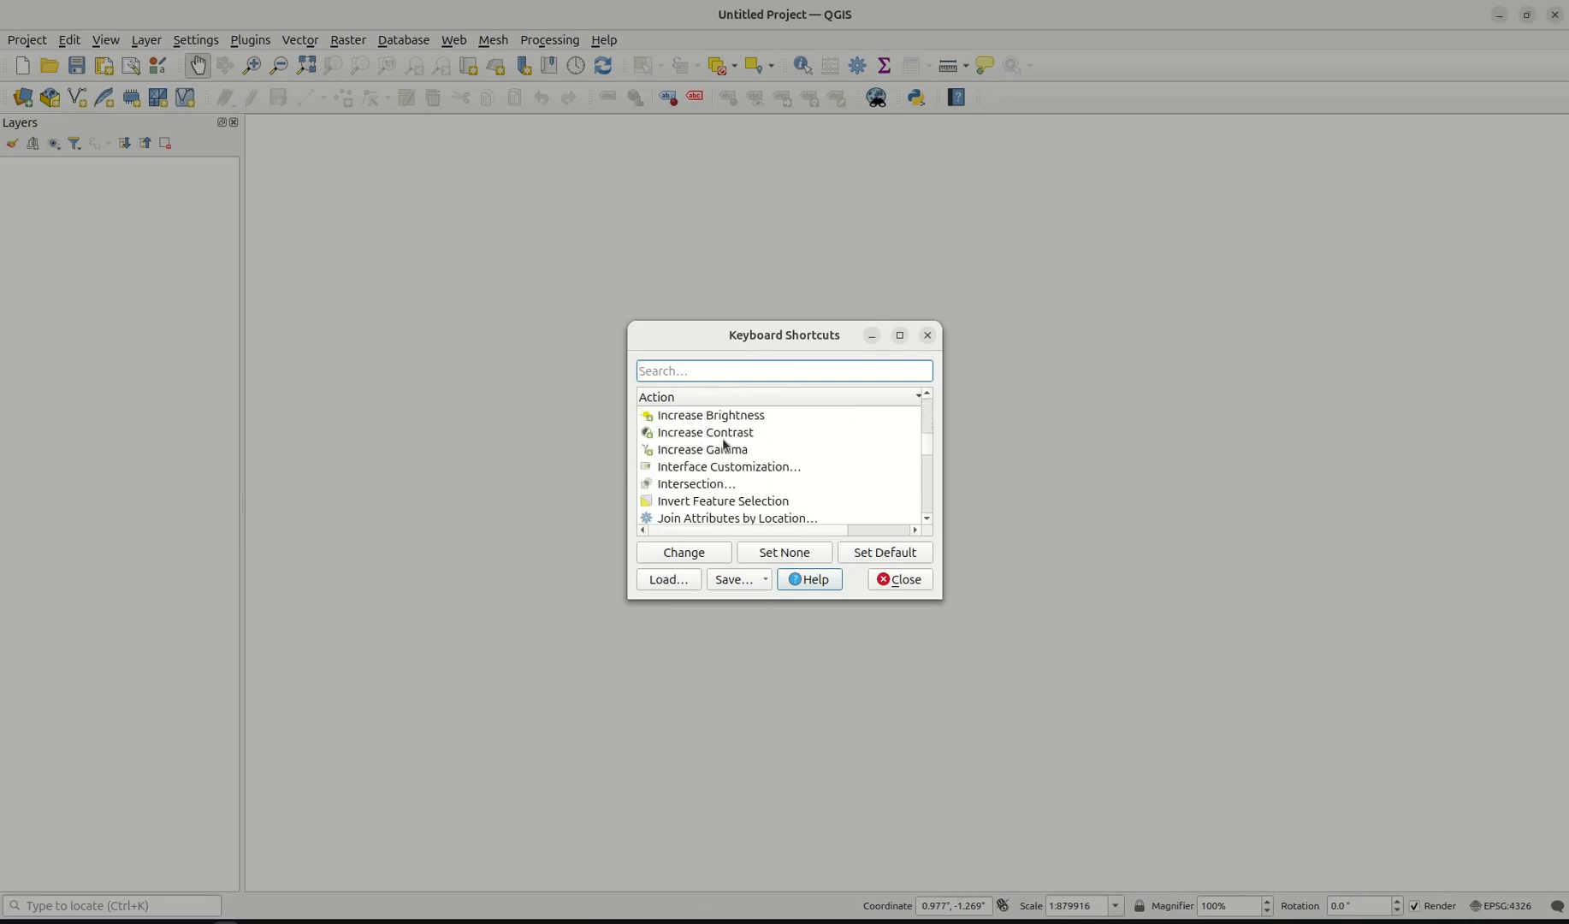
scroll(729, 428, down, 6)
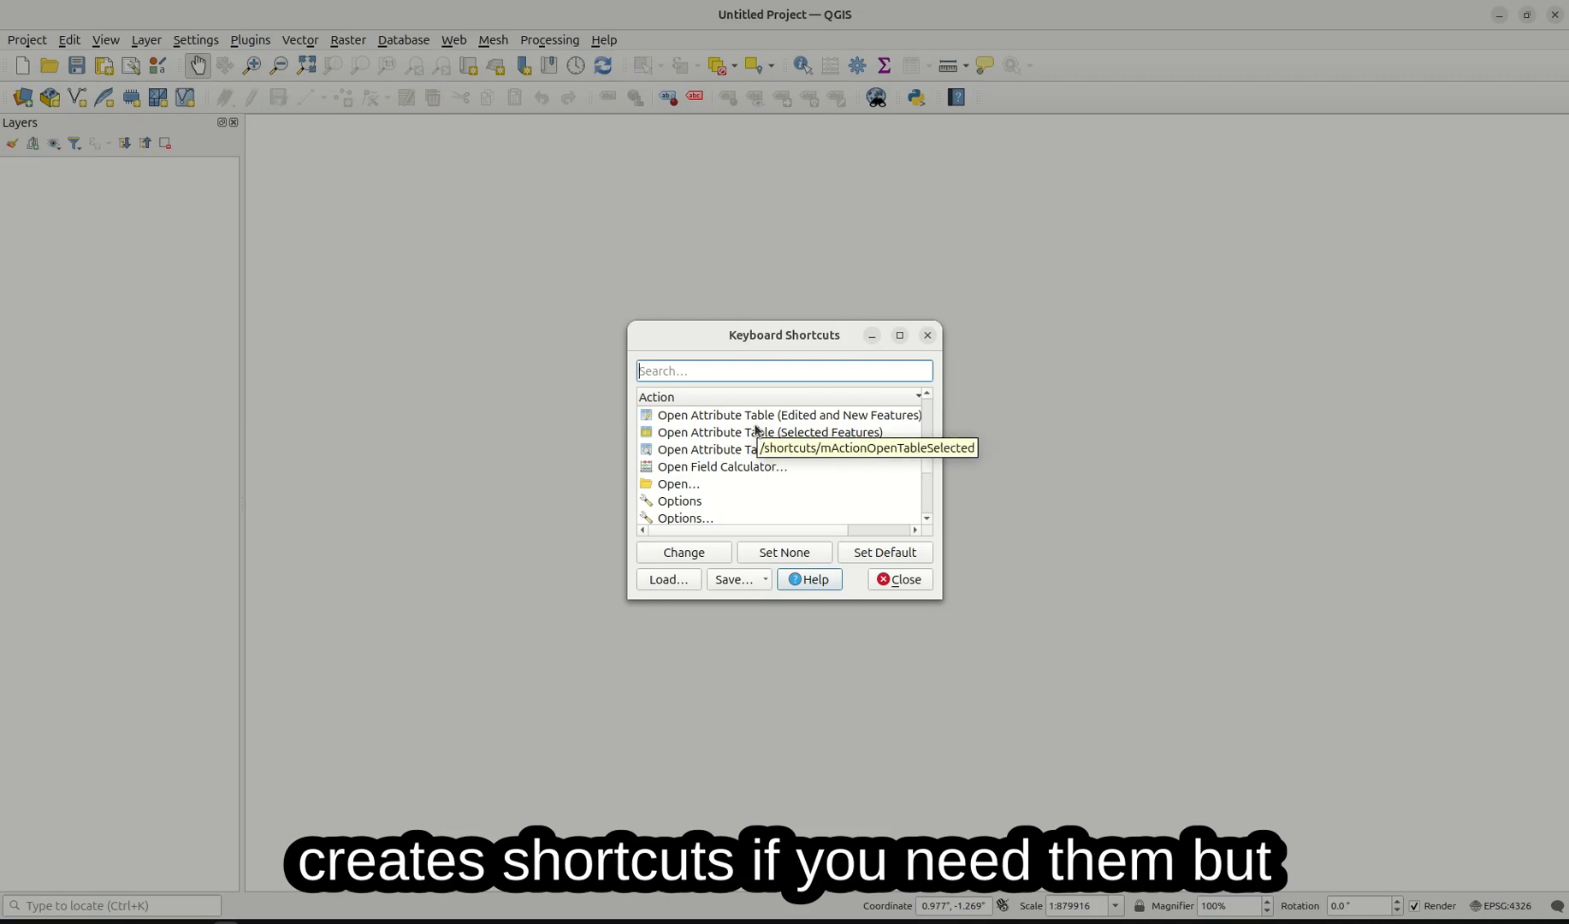
scroll(706, 454, down, 15)
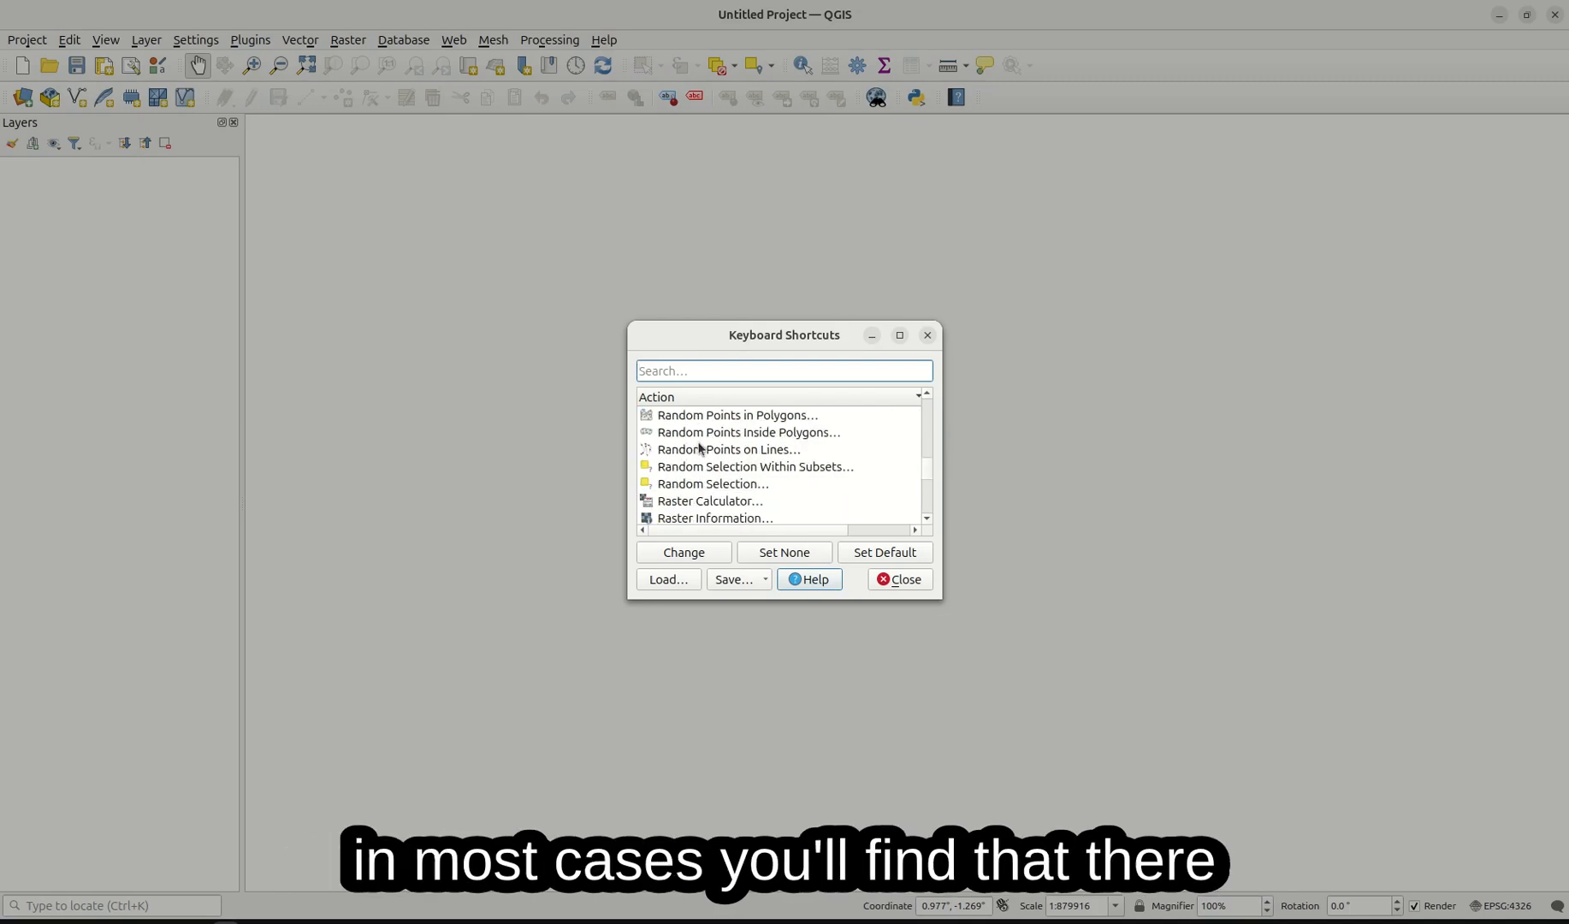
scroll(706, 463, down, 10)
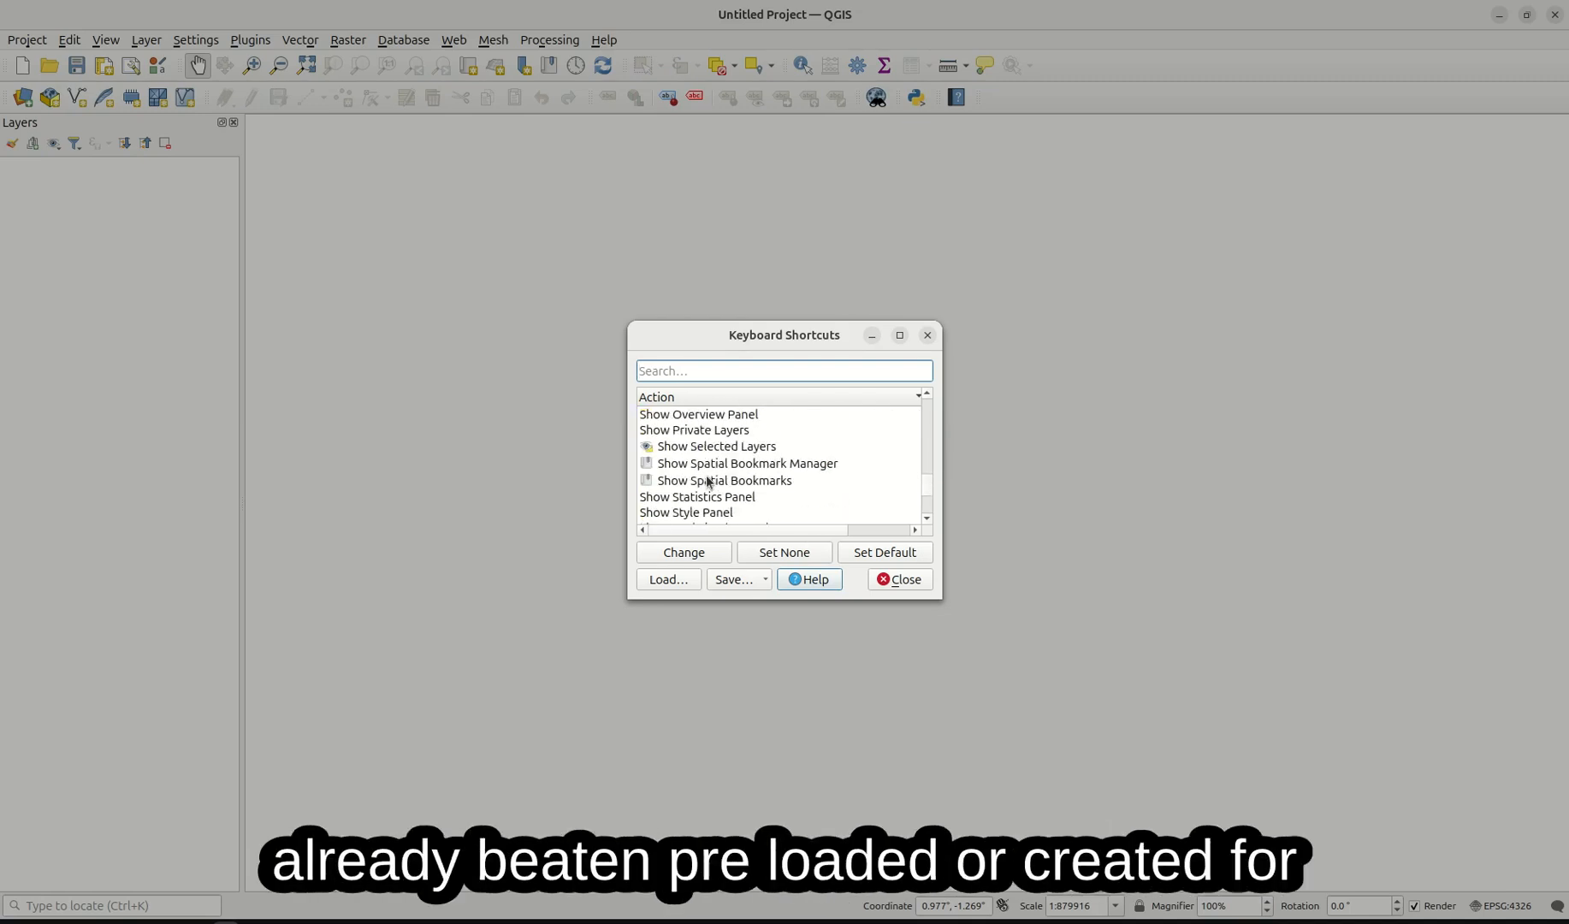
scroll(706, 473, down, 3)
scroll(726, 454, down, 12)
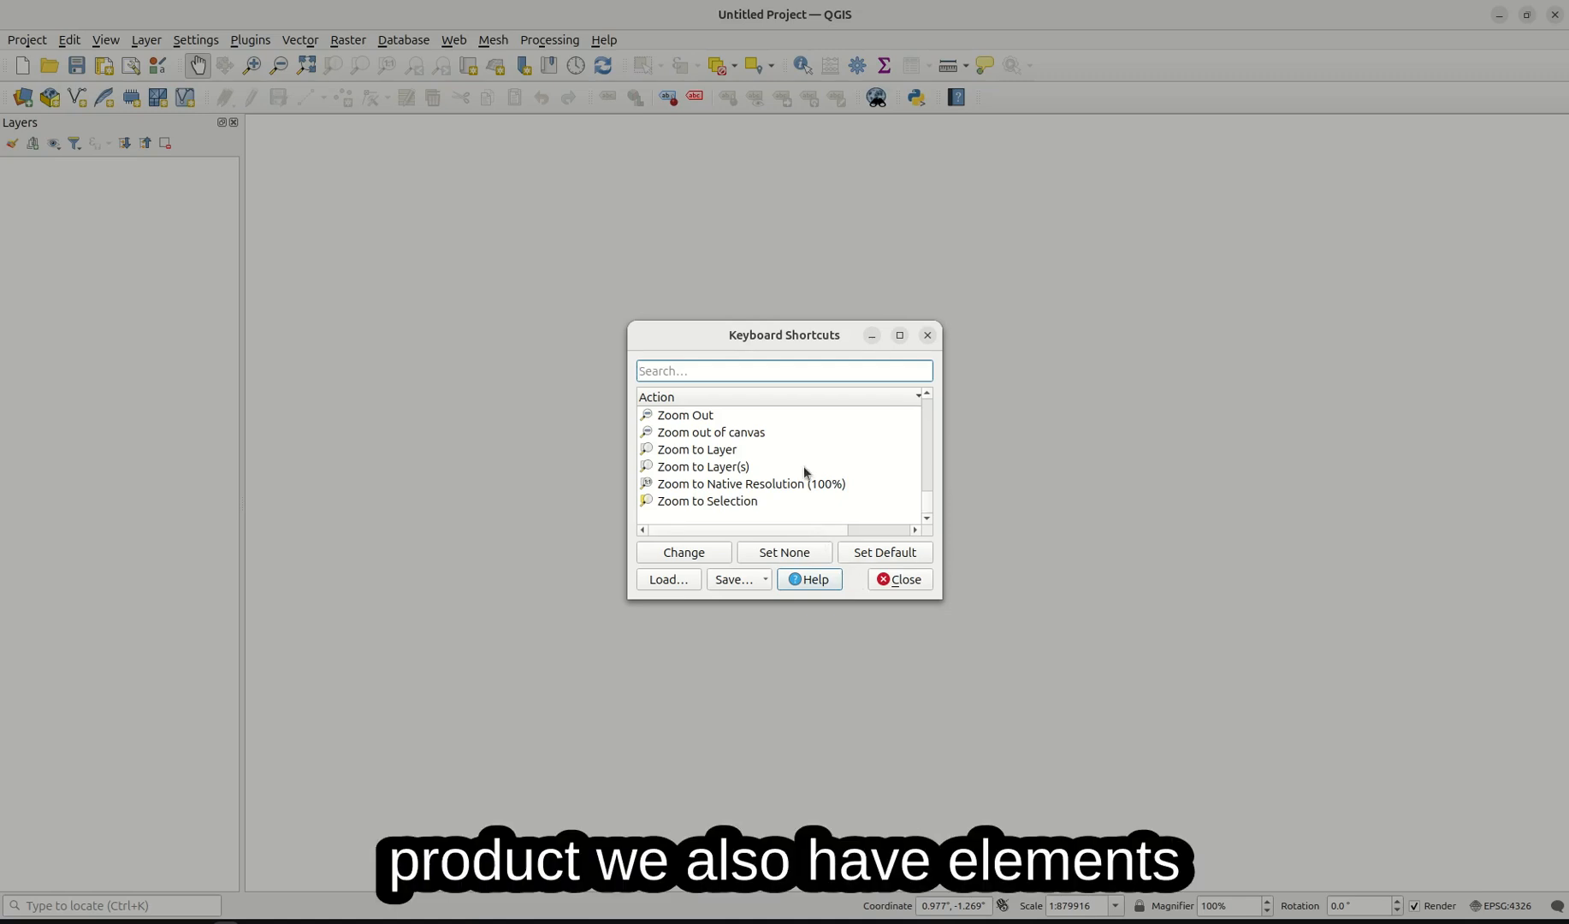
click(901, 579)
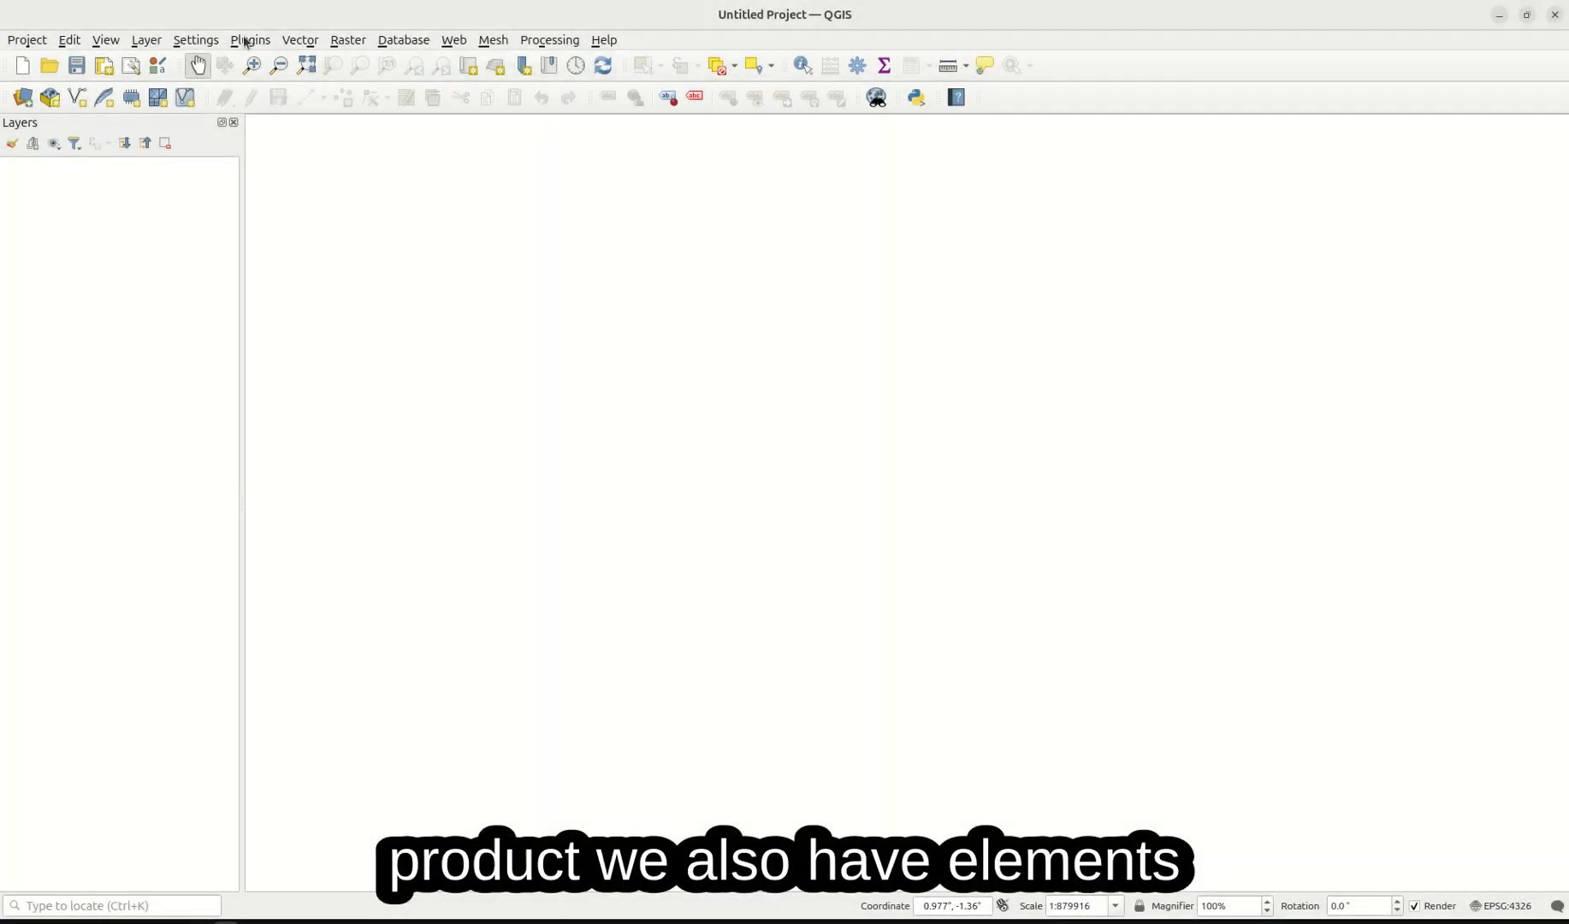
Step: Open the interface customization settings, move the dialog clear of the window corner, and enable customization
click(195, 41)
click(227, 150)
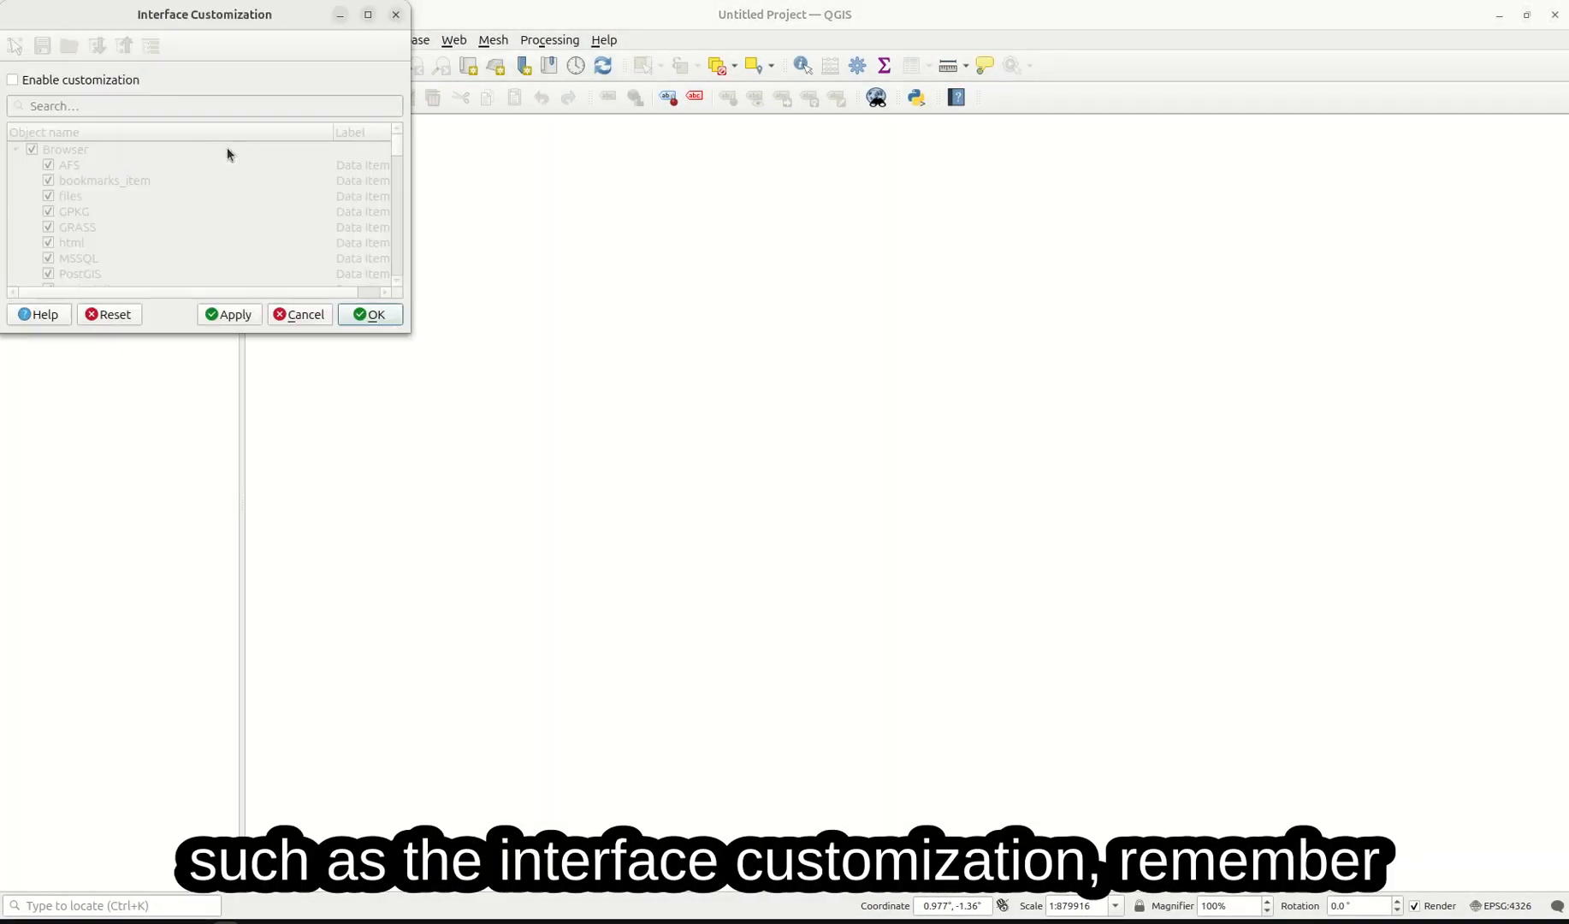
drag(183, 15, 406, 120)
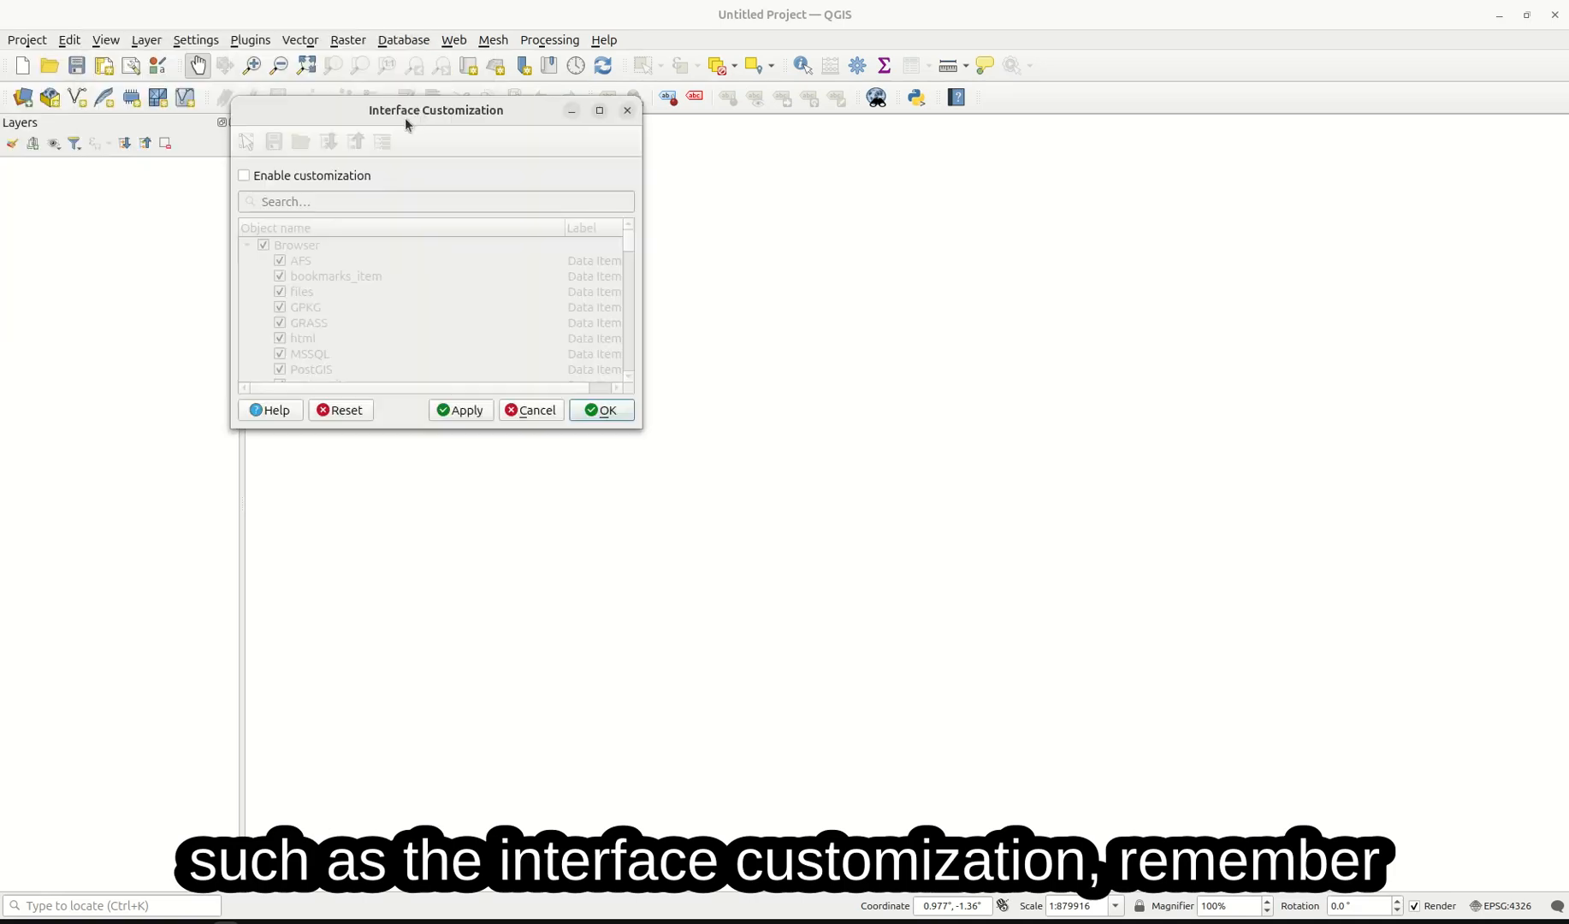
click(244, 177)
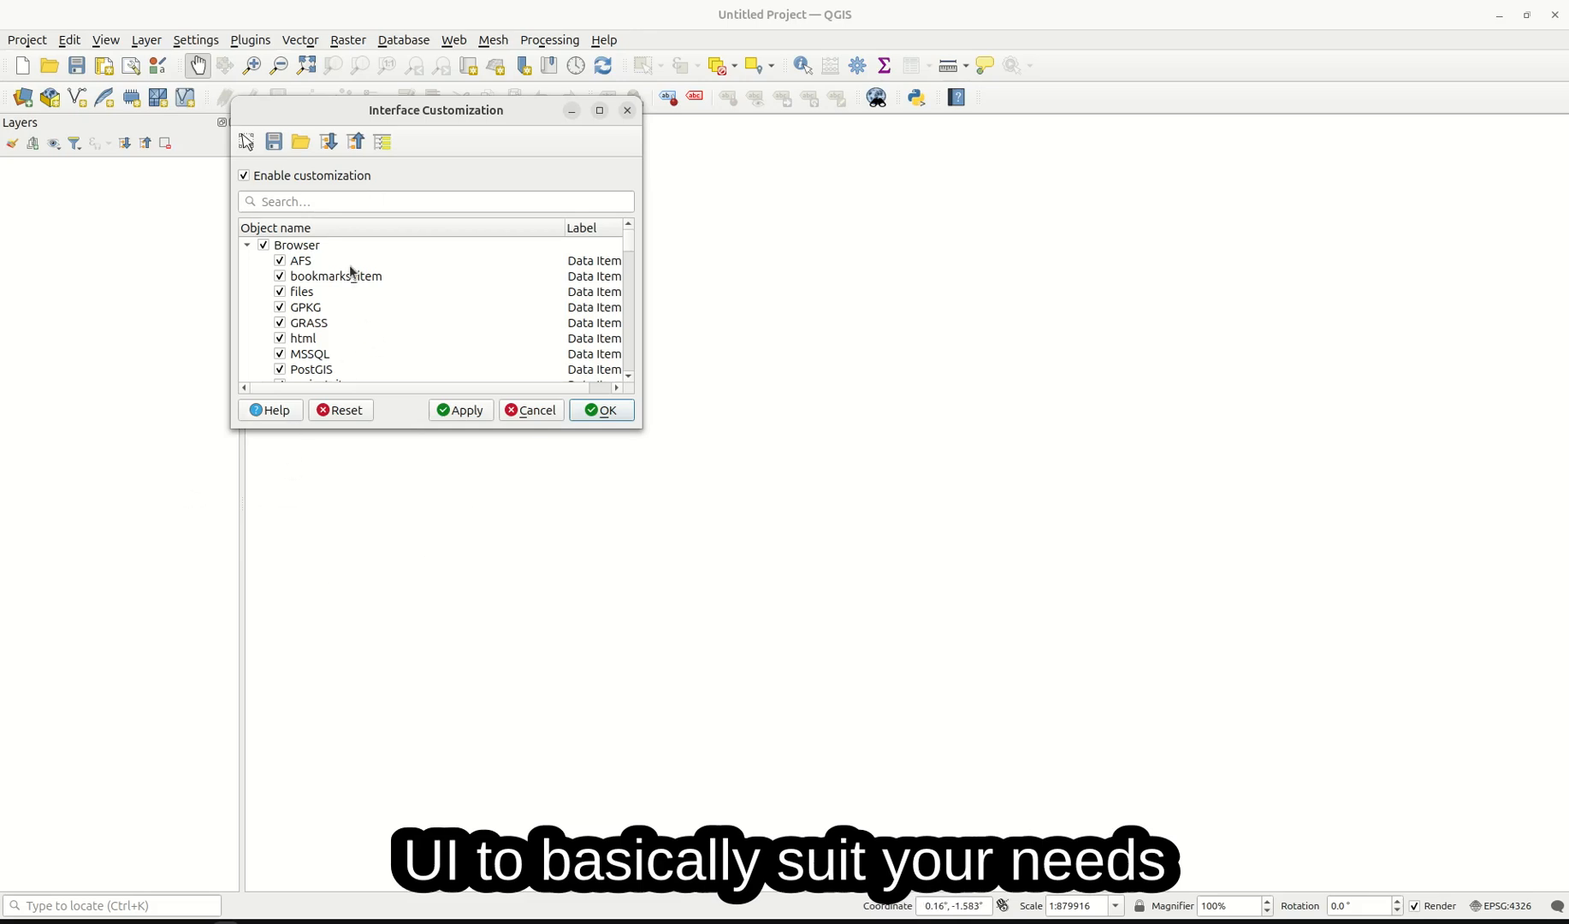
Step: Review the customizable groups from Browser and Docks to Toolbars and Widgets, collapsing each one, and cancel the interface customization
click(246, 244)
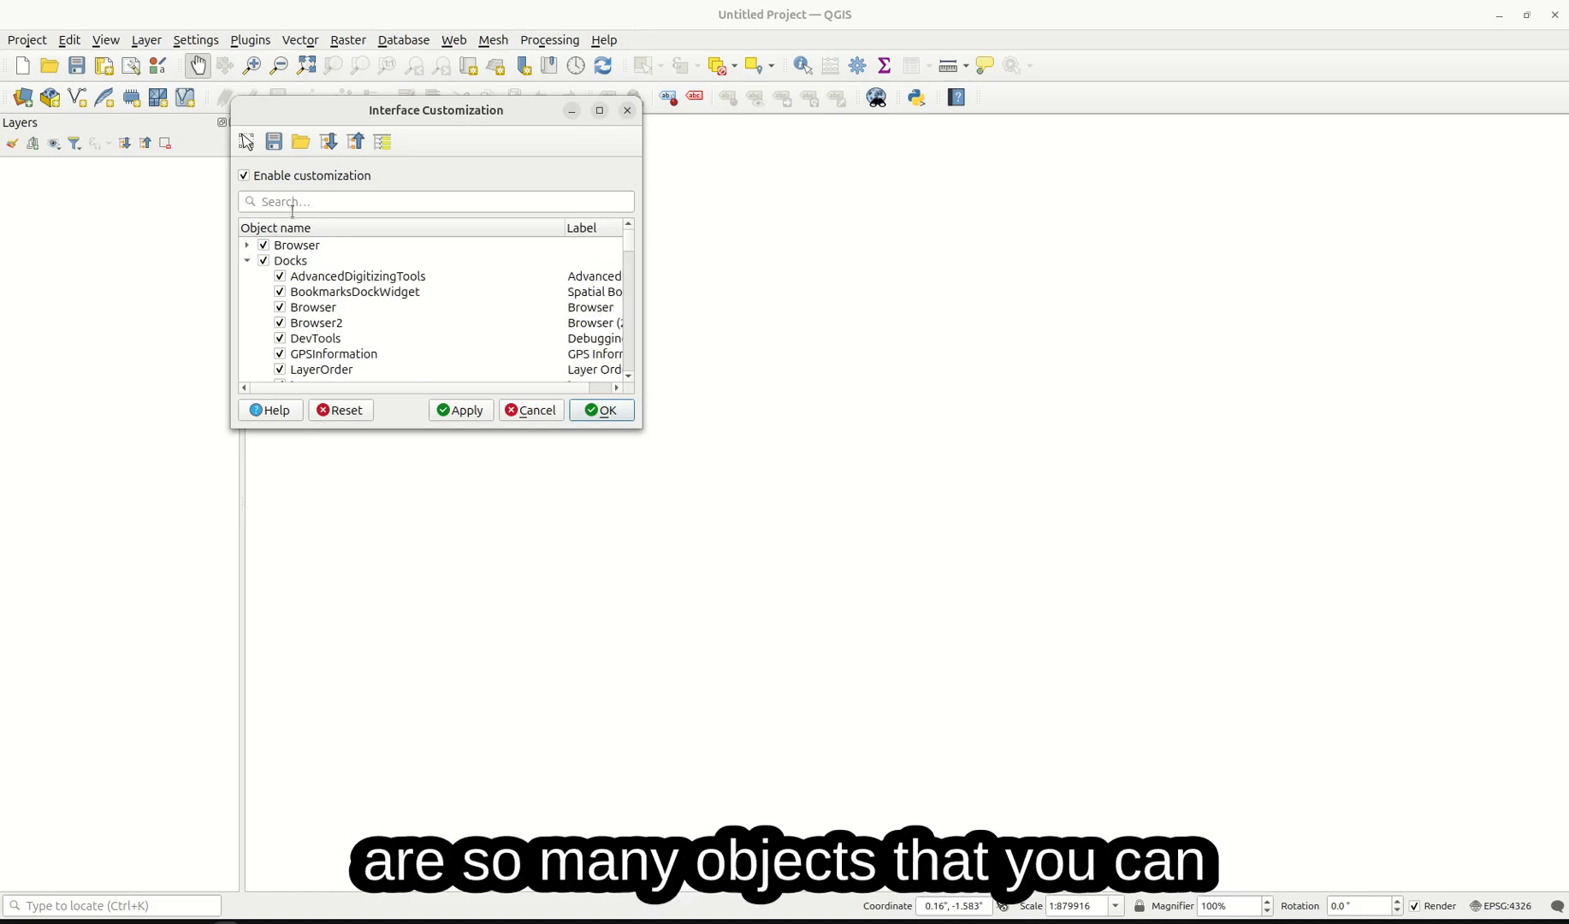
click(246, 260)
click(246, 275)
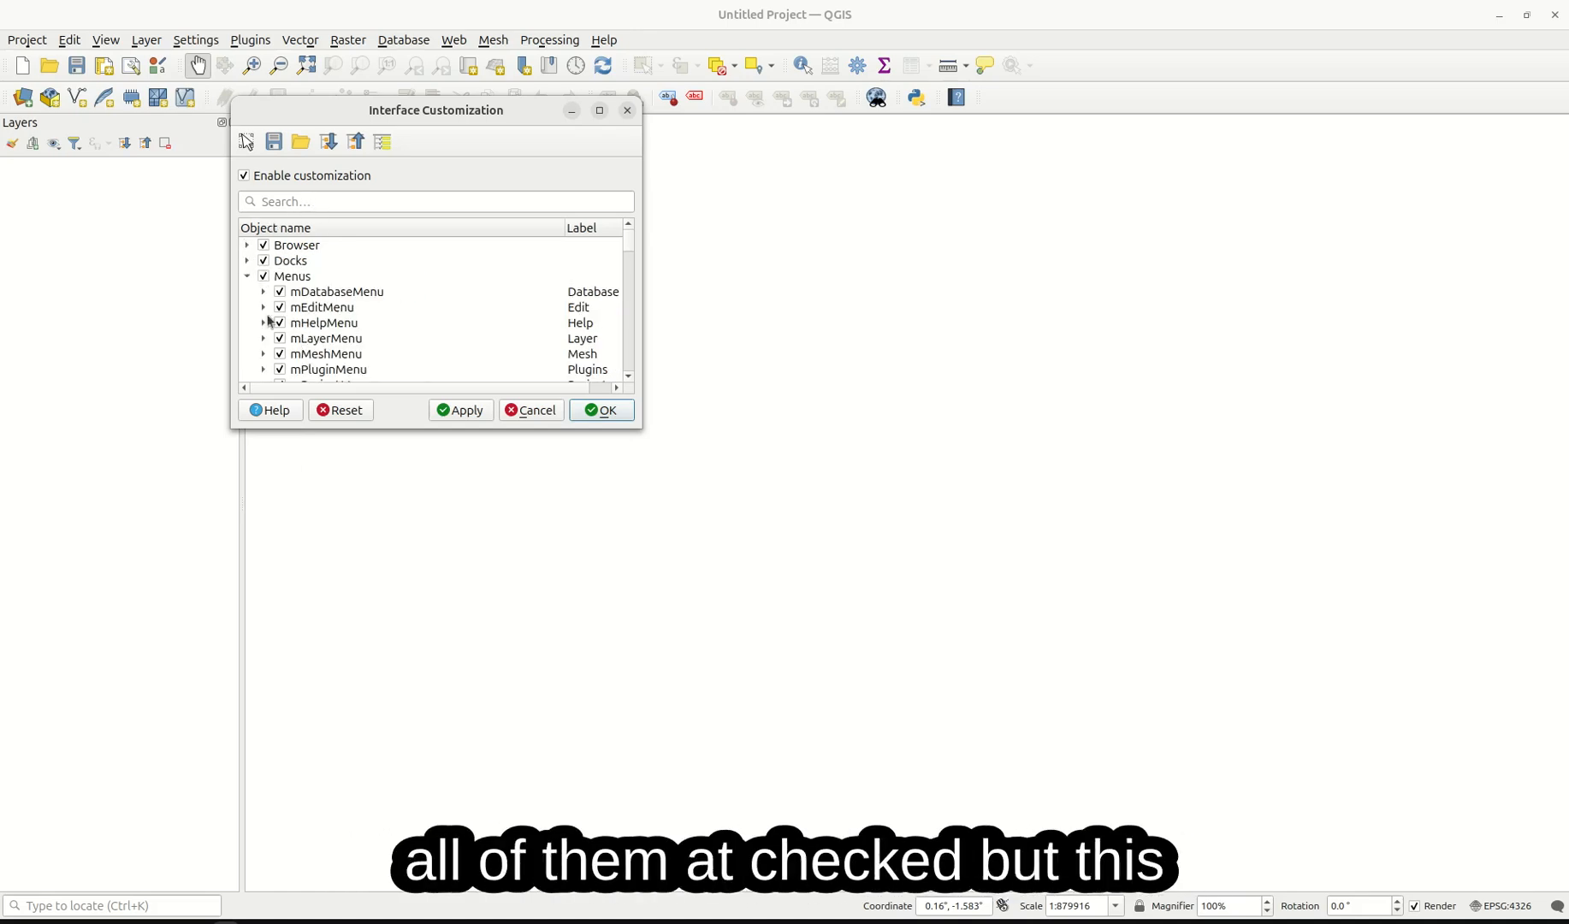
click(247, 275)
click(247, 292)
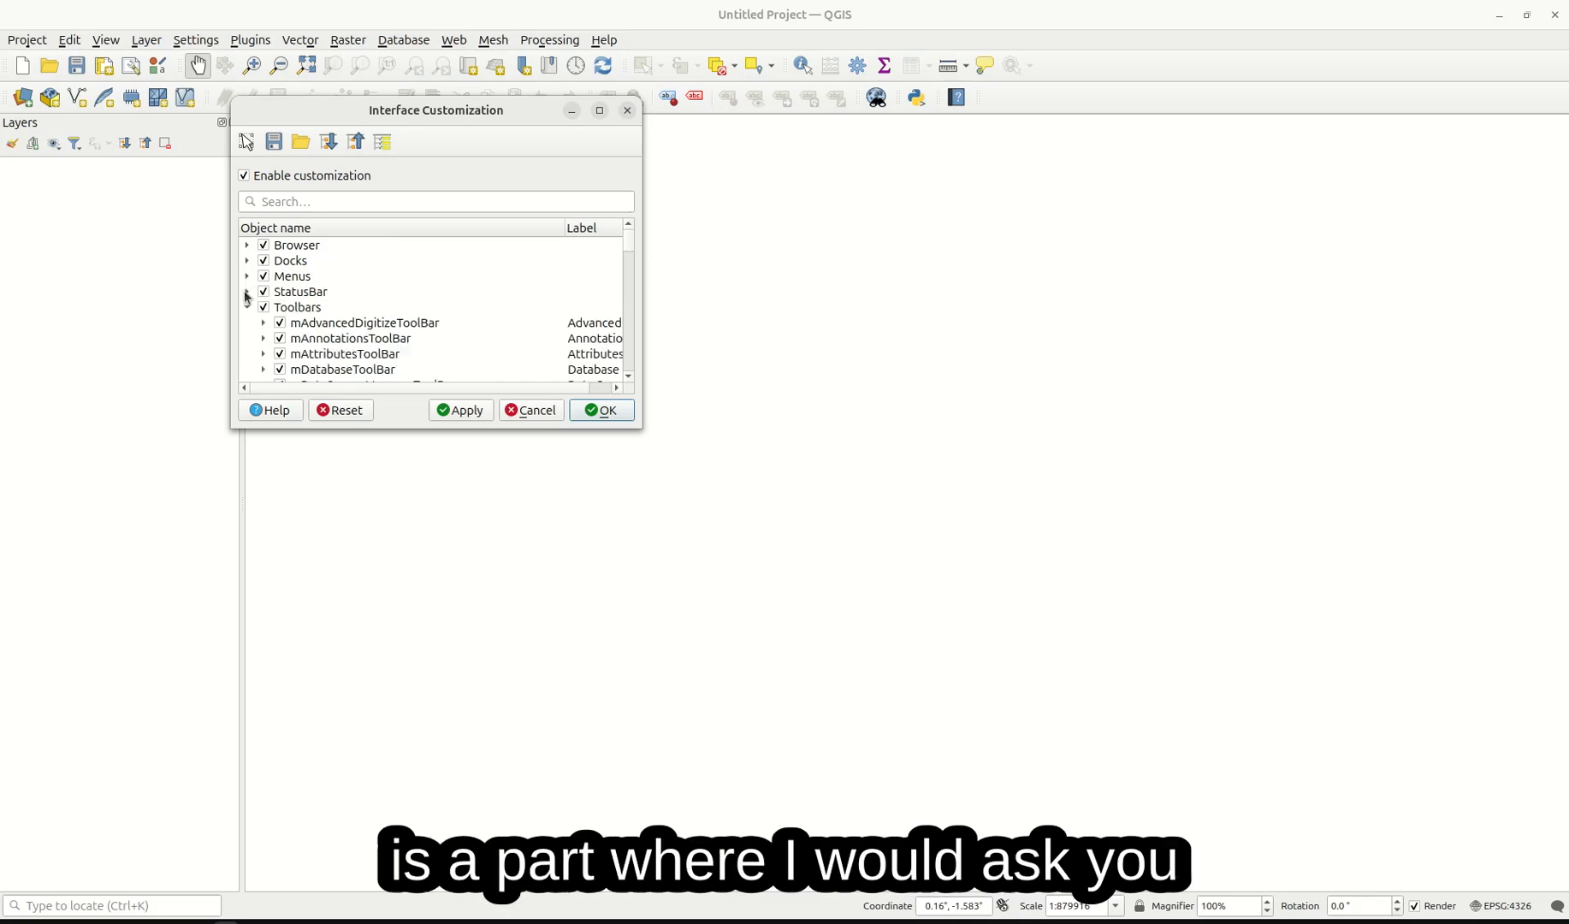
click(246, 307)
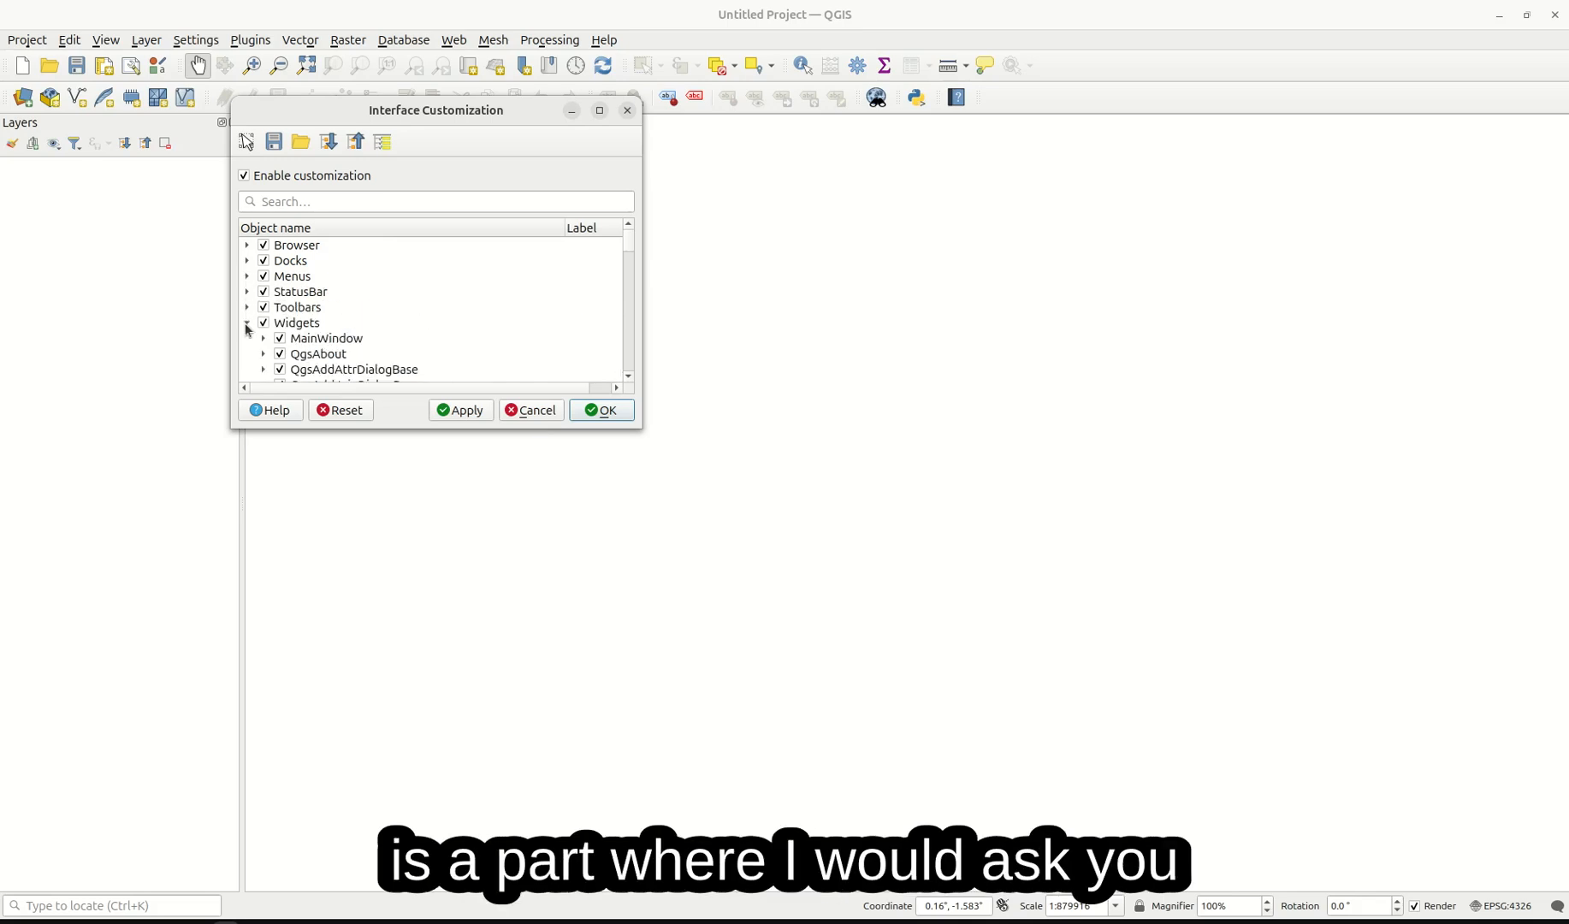
click(247, 323)
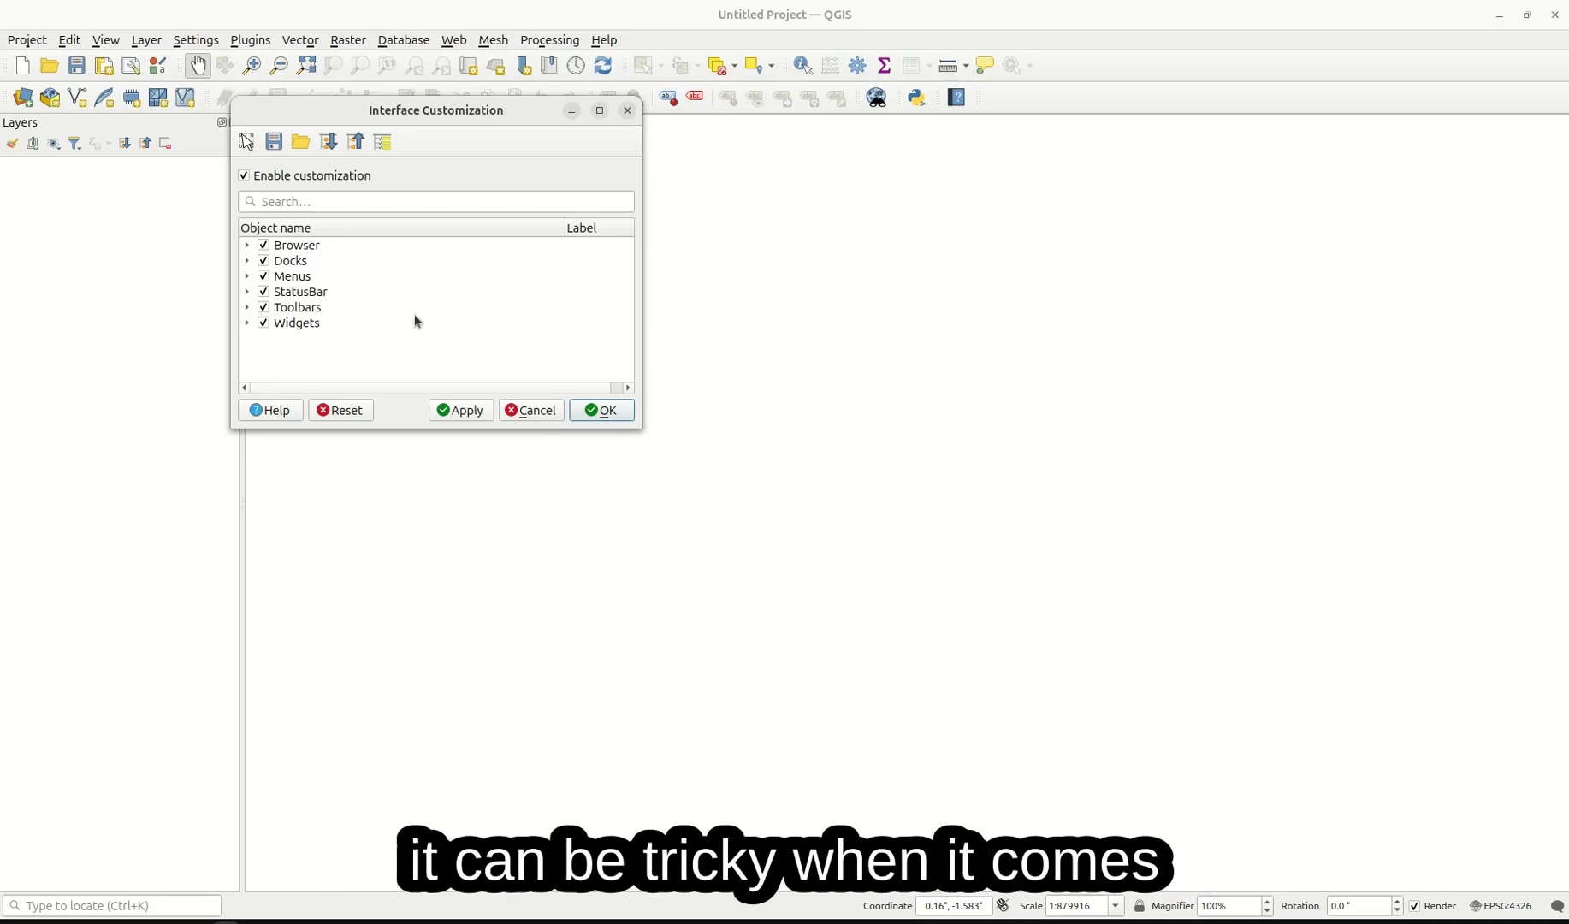
click(532, 412)
Step: Open the program options and look through the full list of settings categories
click(187, 40)
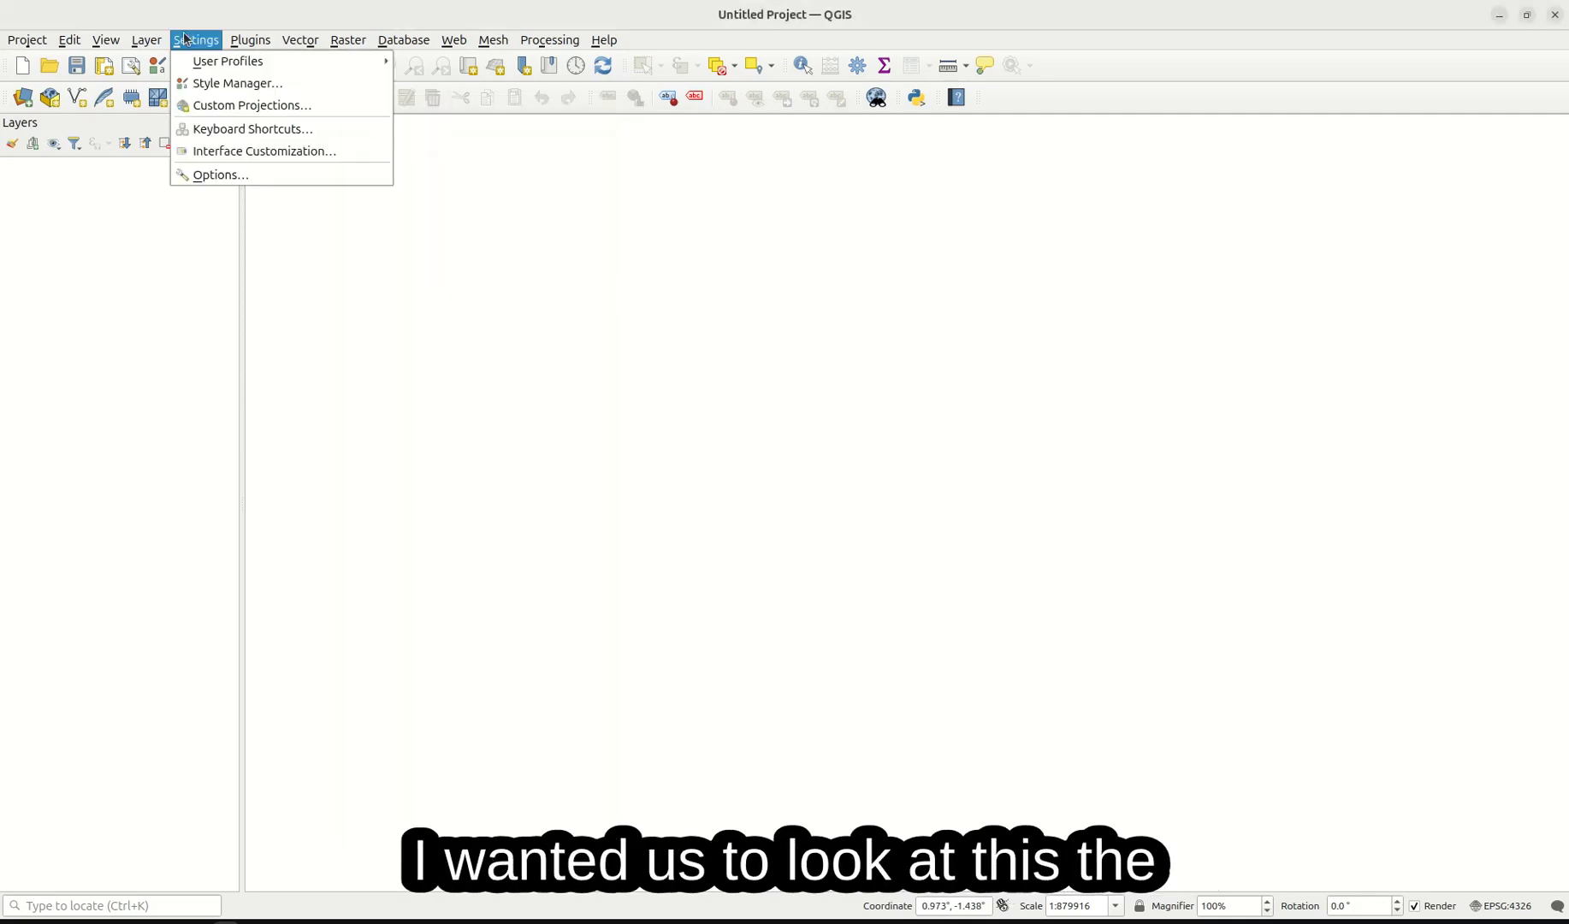
click(250, 179)
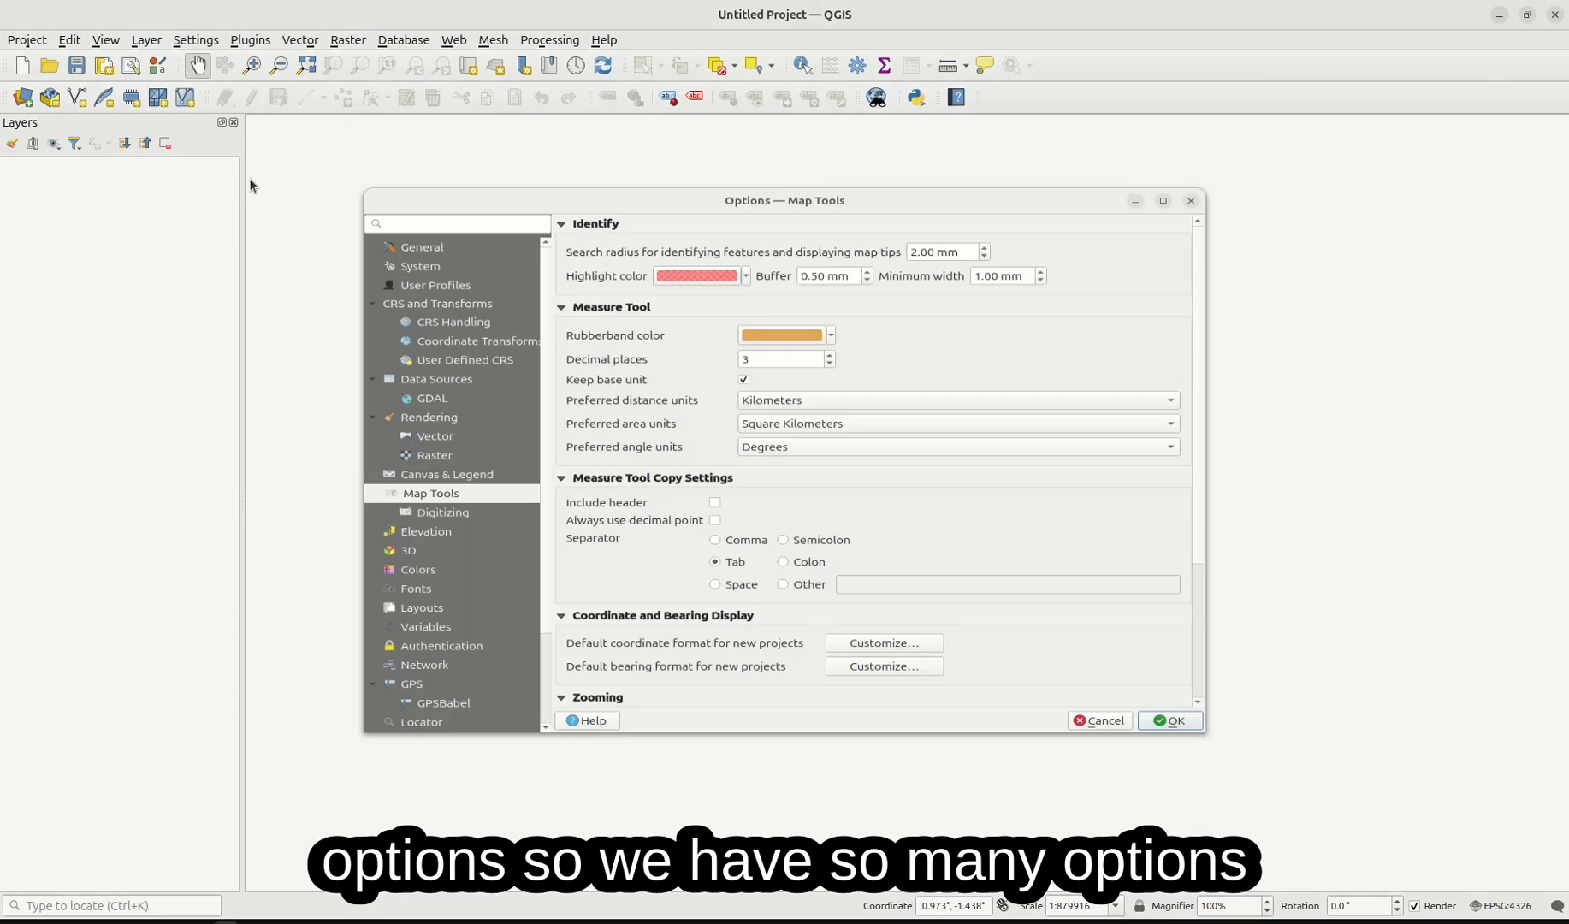
scroll(453, 312, down, 3)
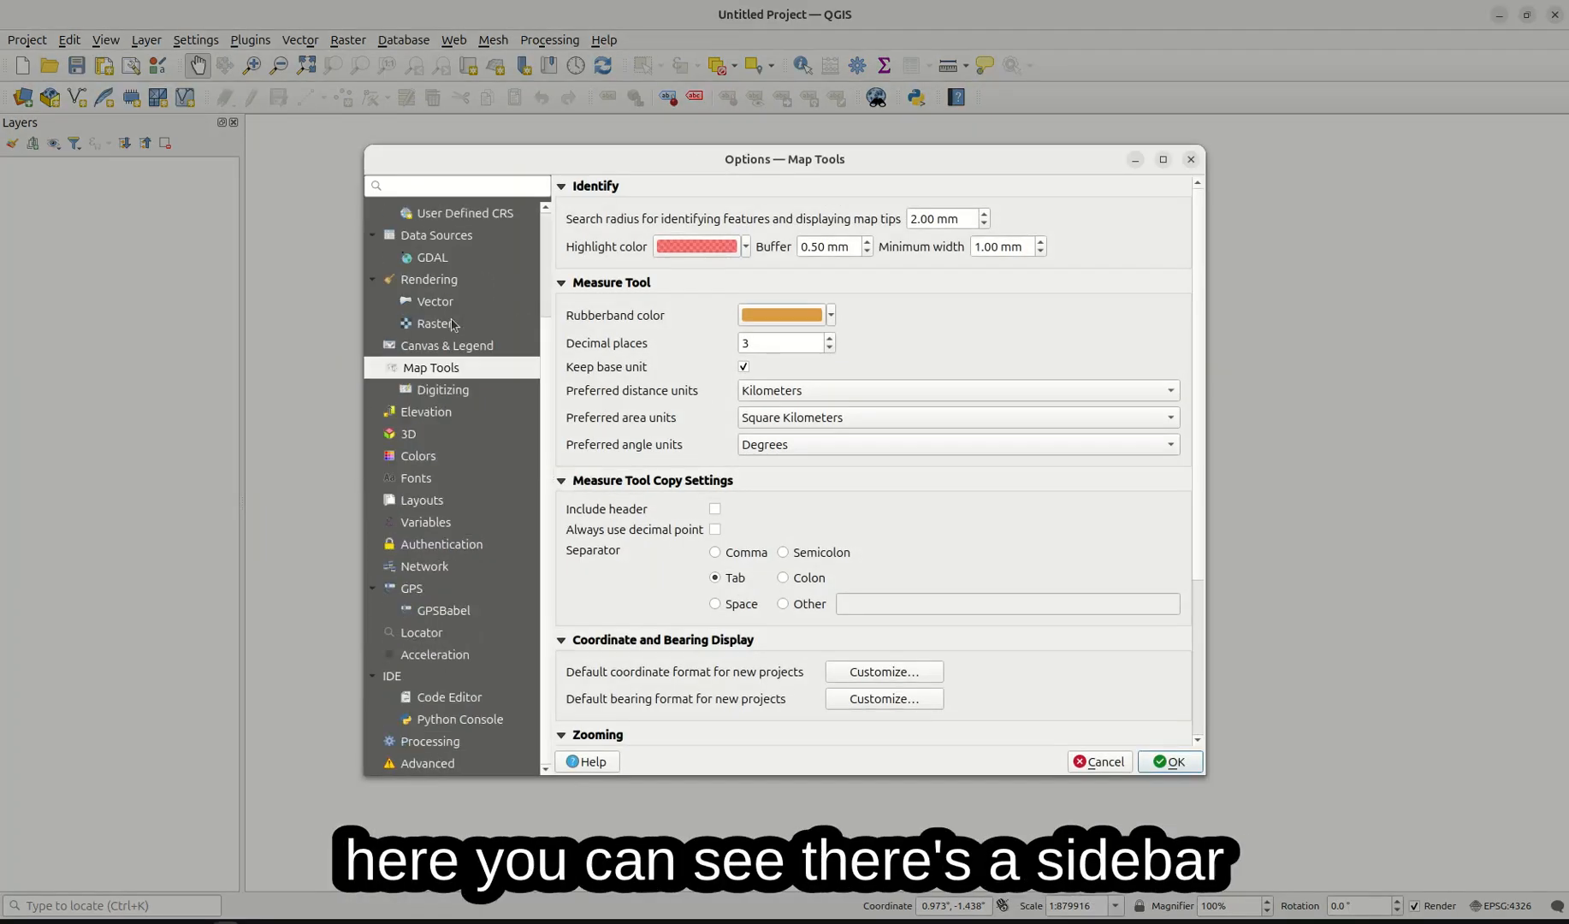
scroll(441, 462, up, 3)
scroll(447, 310, down, 2)
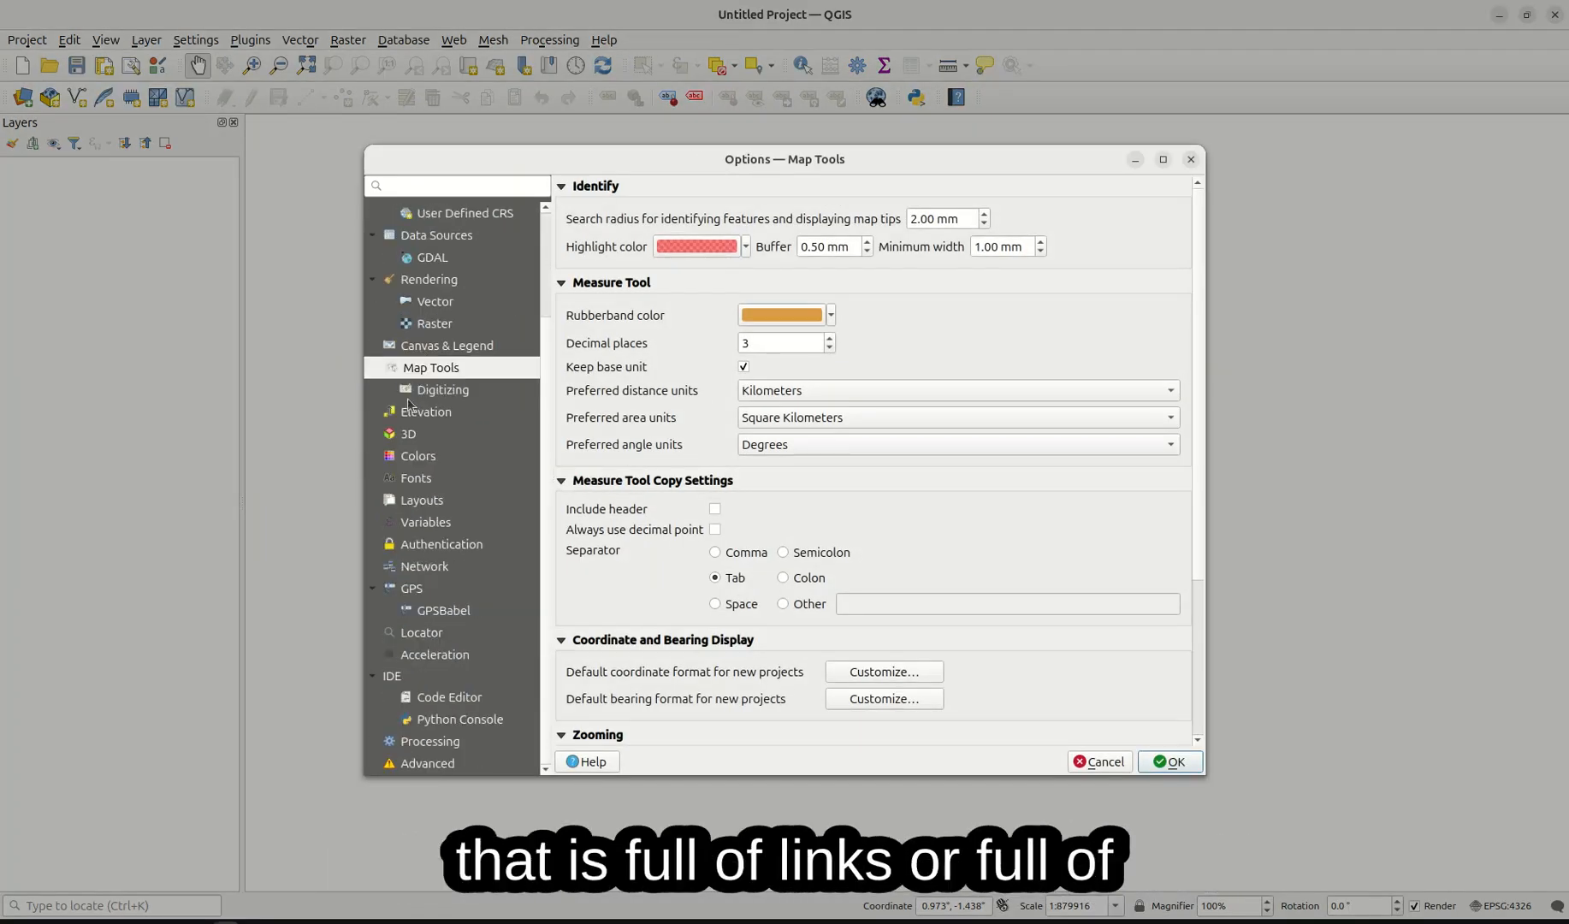
scroll(462, 629, up, 2)
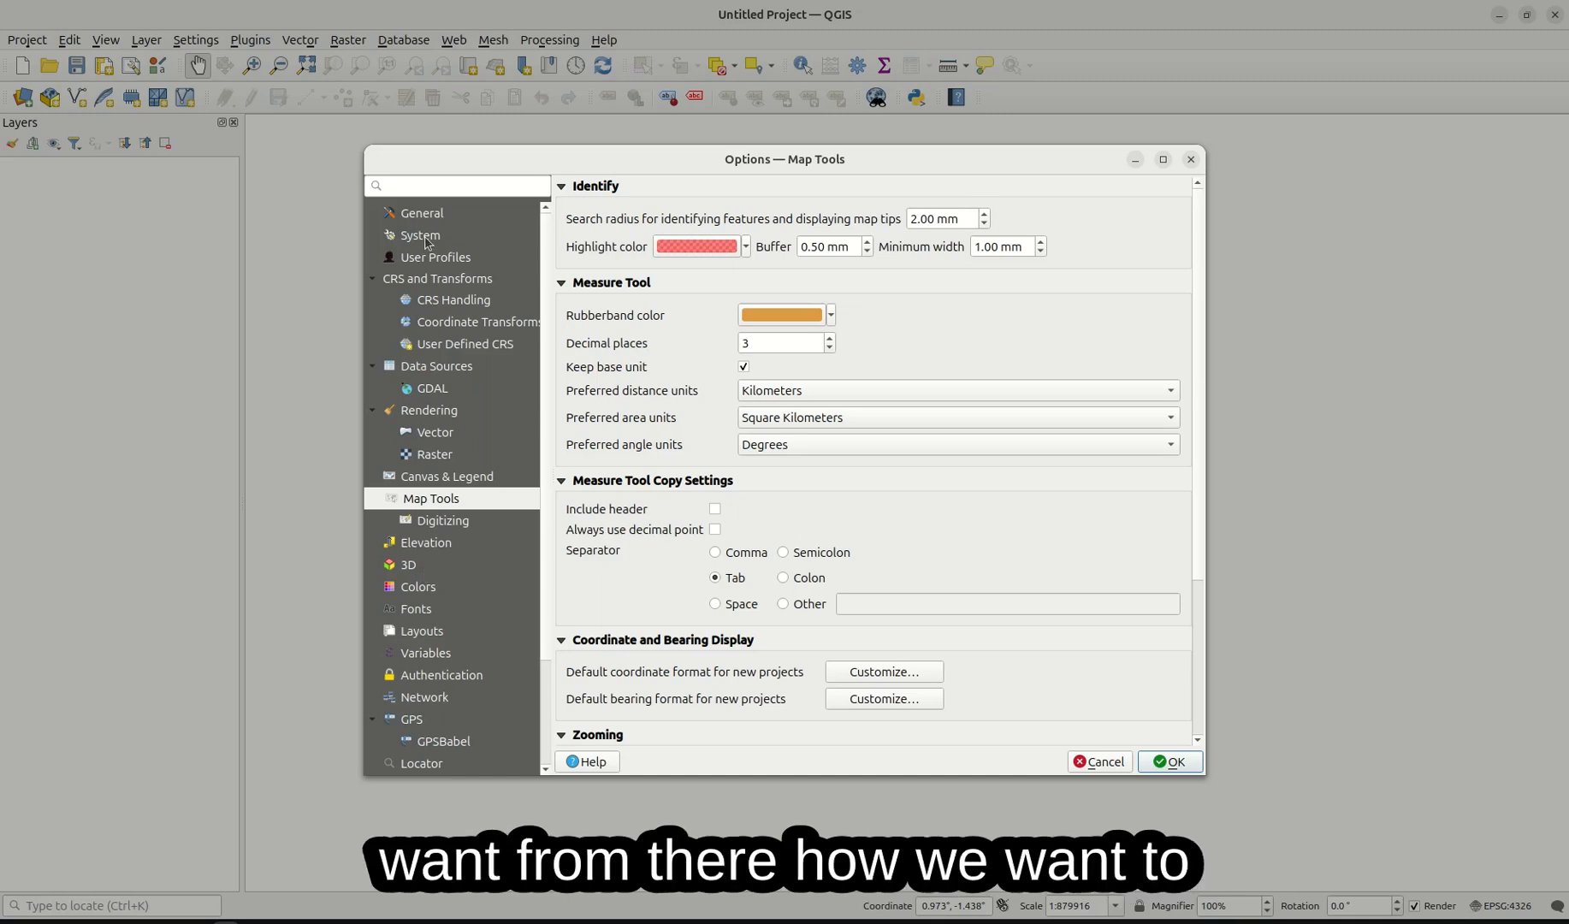
Step: View the Vector rendering options, look over the remaining categories, and close the options without changing anything
click(444, 433)
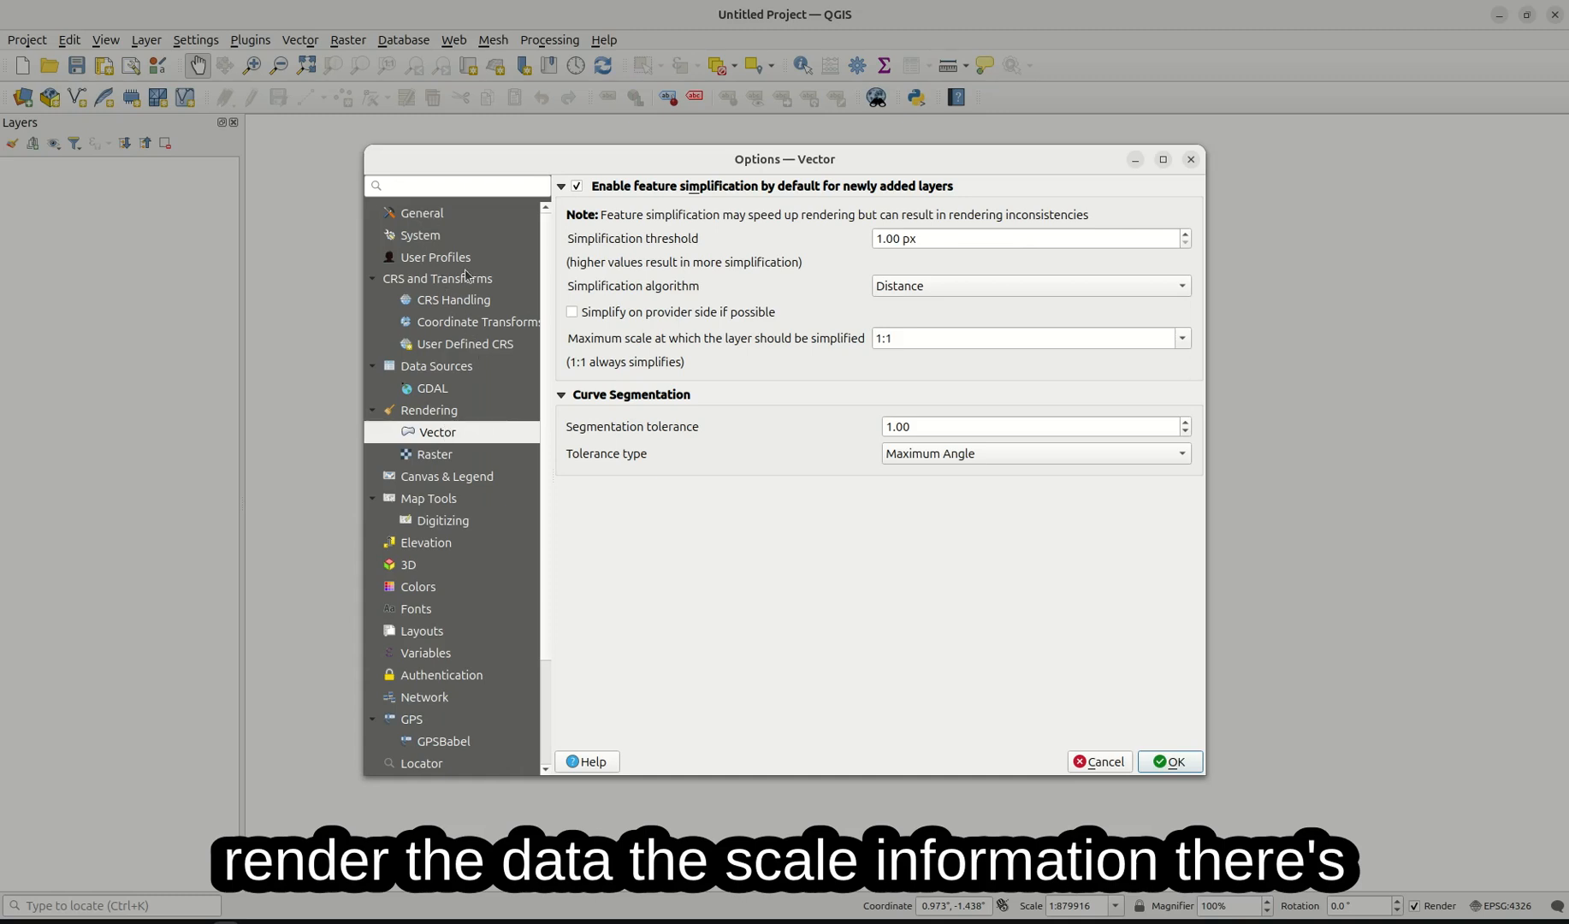
scroll(456, 269, down, 2)
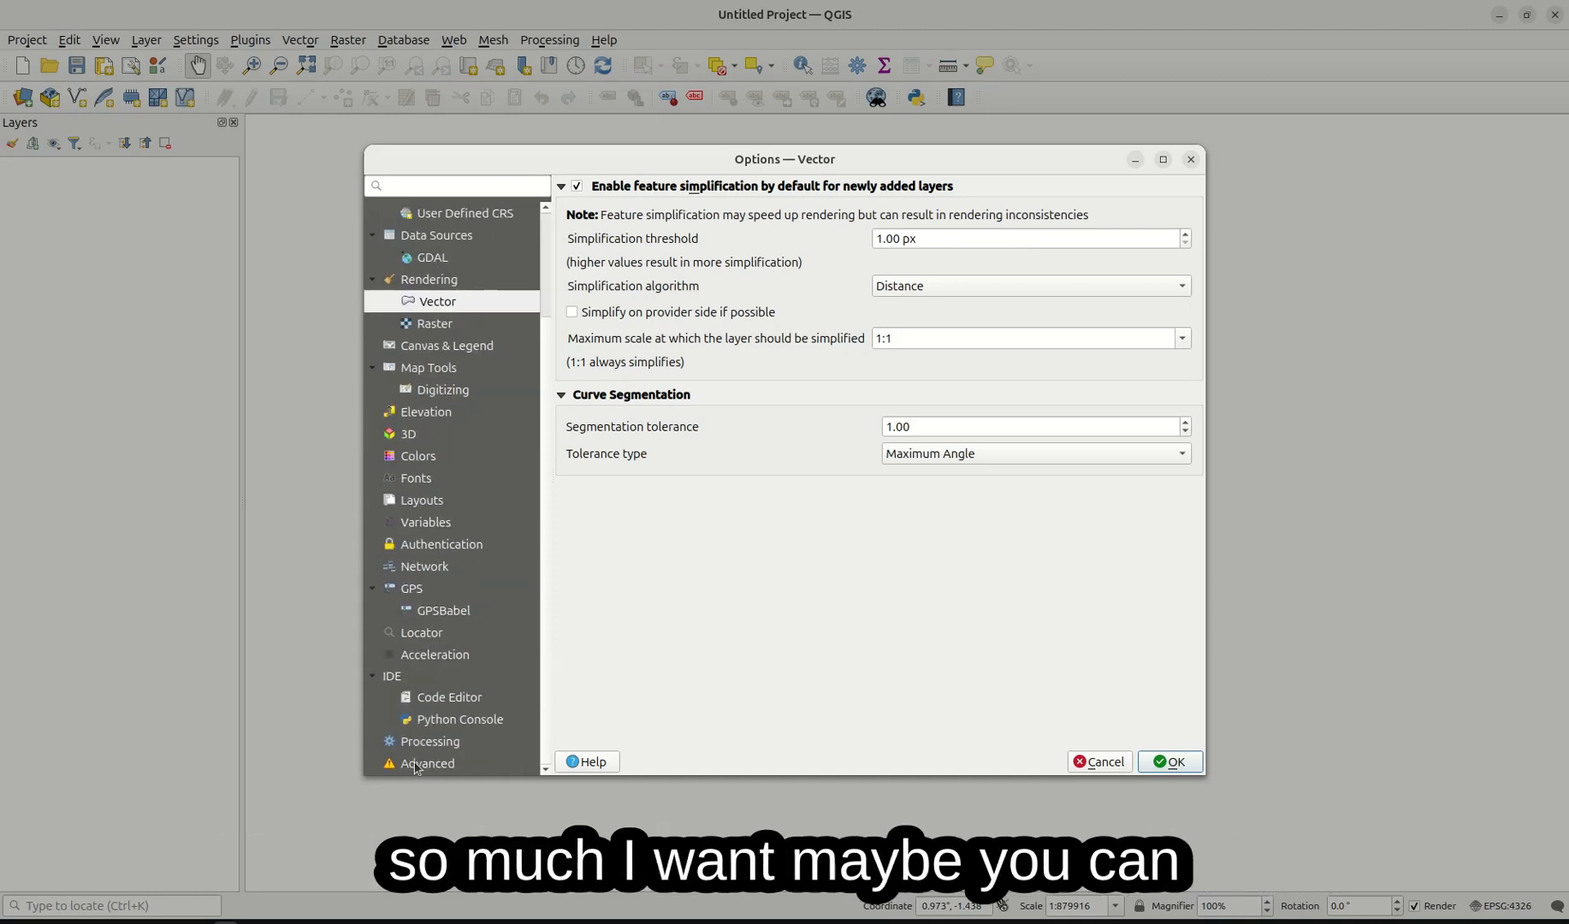
scroll(425, 287, up, 2)
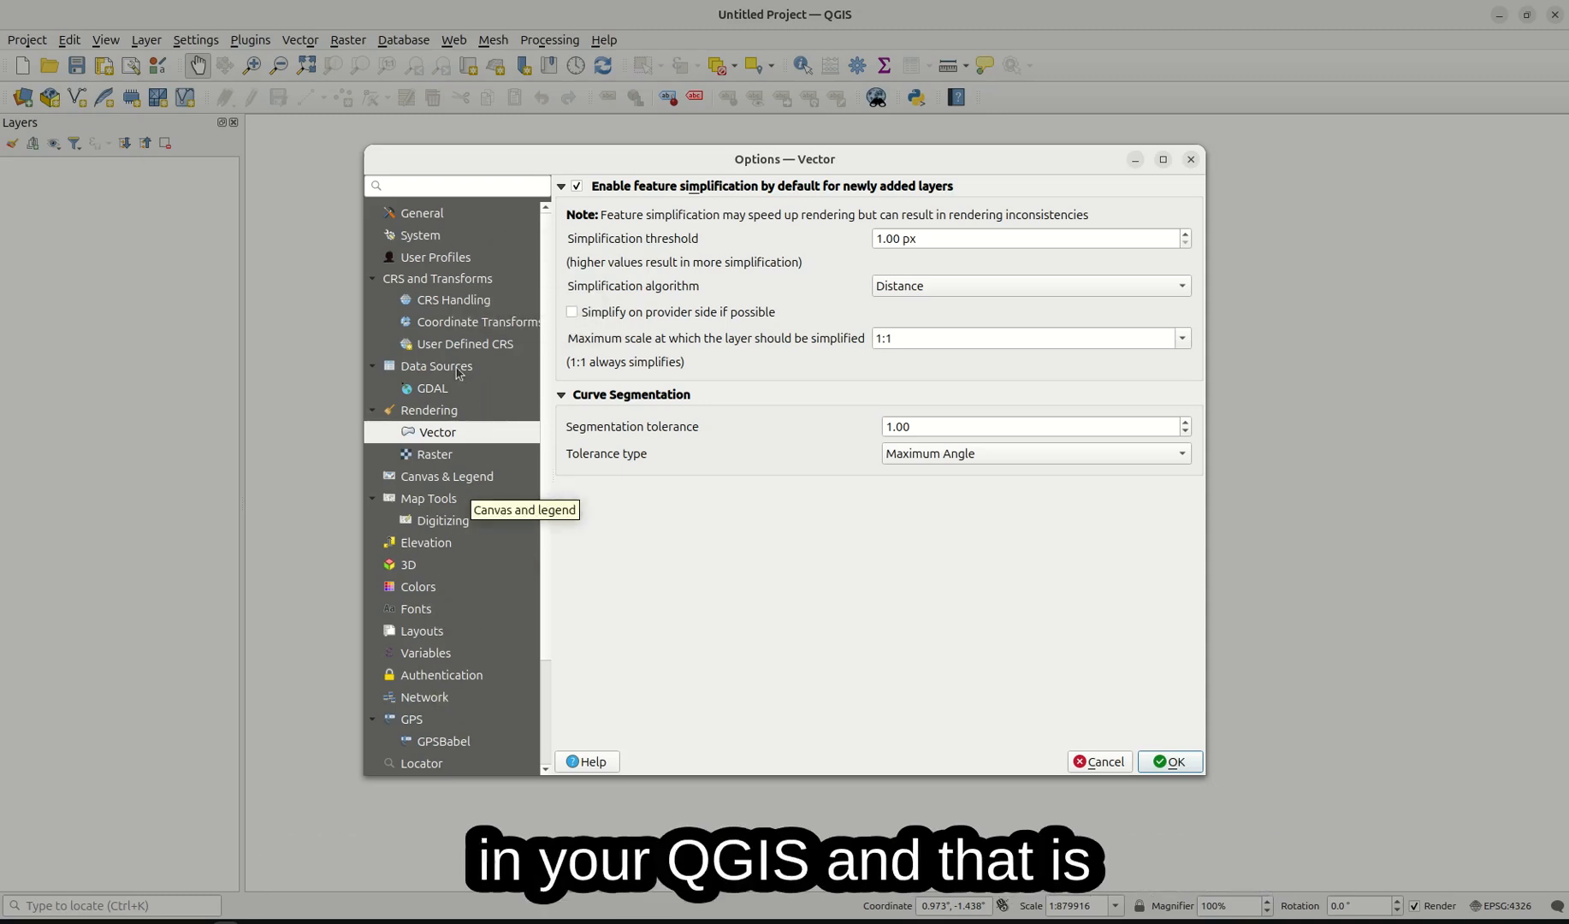
click(1191, 161)
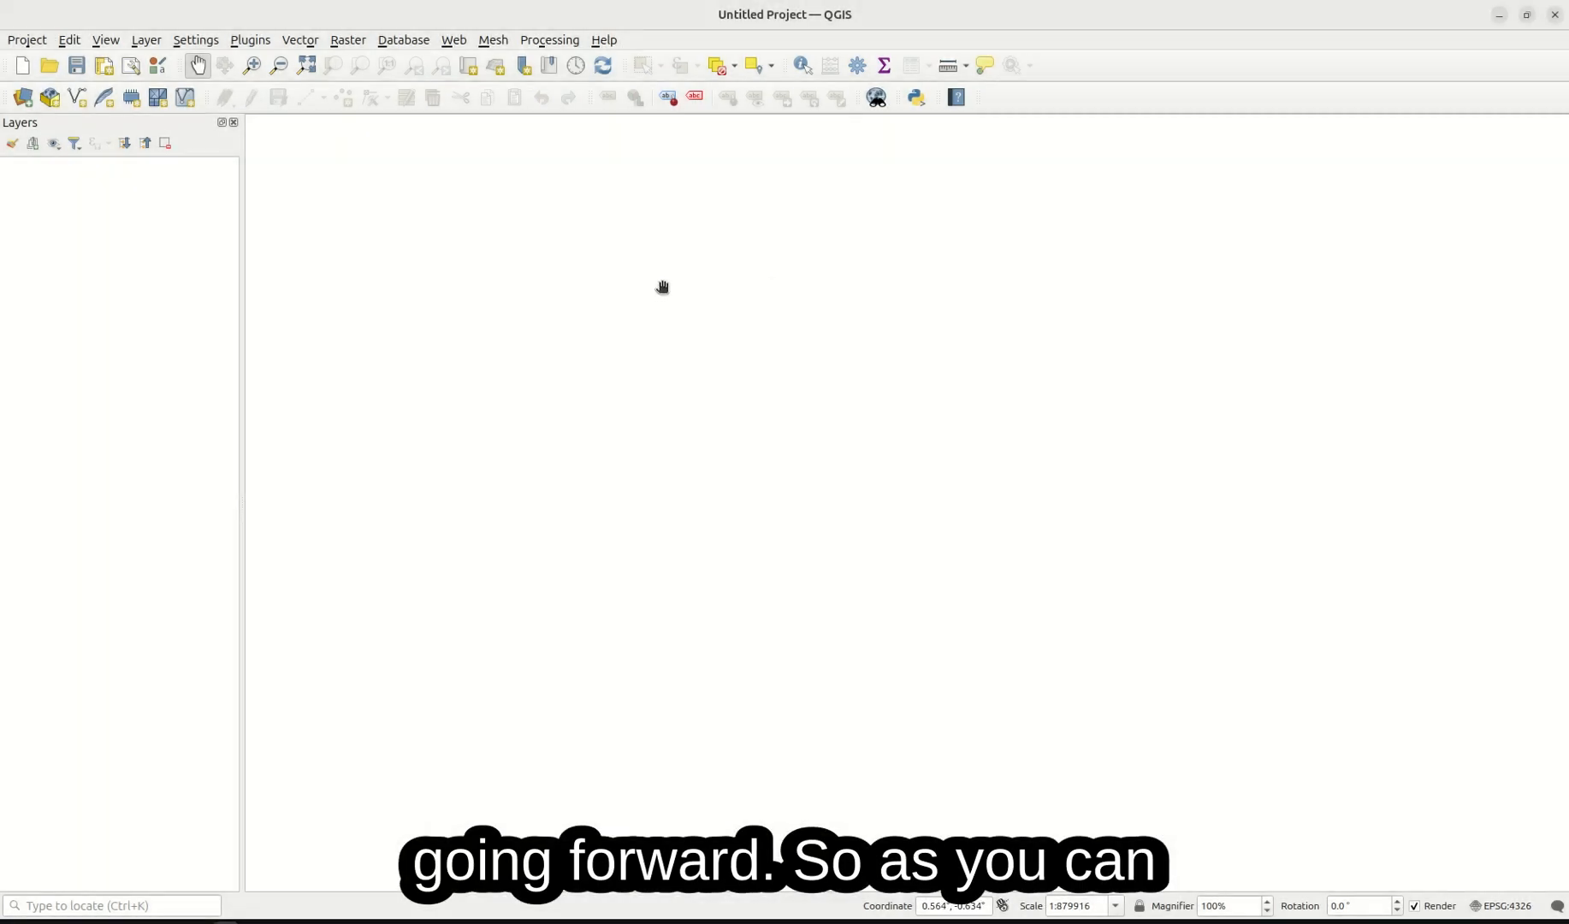